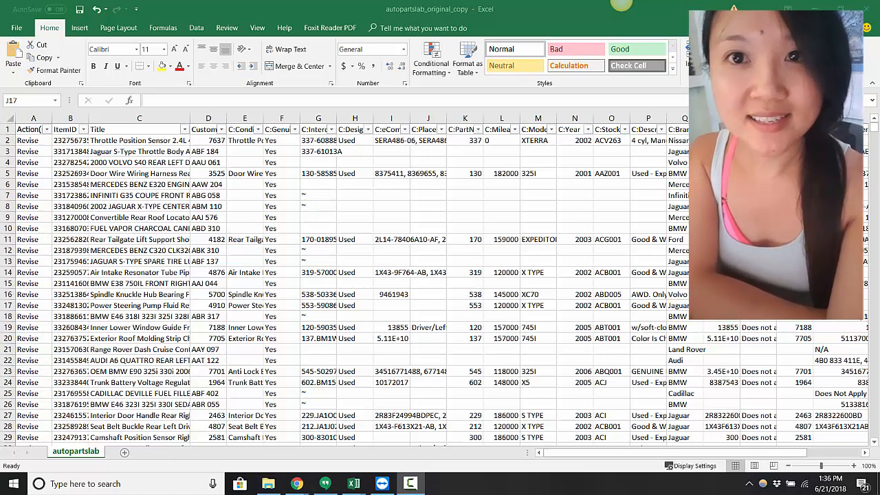
pyautogui.click(621, 3)
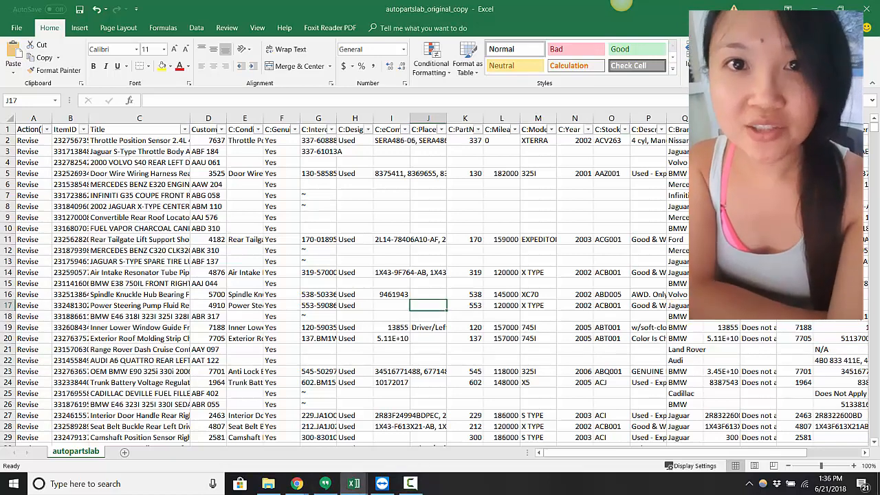
pyautogui.click(840, 195)
pyautogui.click(831, 184)
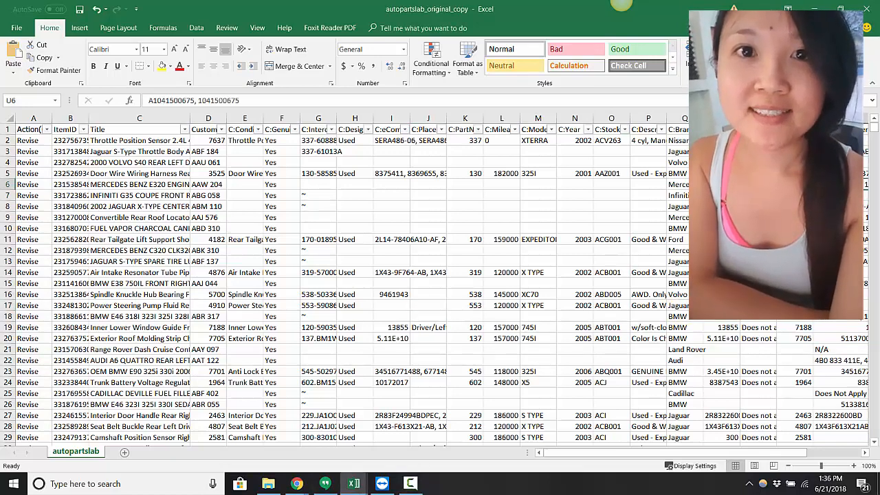
pyautogui.press('Up')
pyautogui.press('Up')
pyautogui.press('Up')
pyautogui.press('Up')
pyautogui.press('Down')
pyautogui.press('Down')
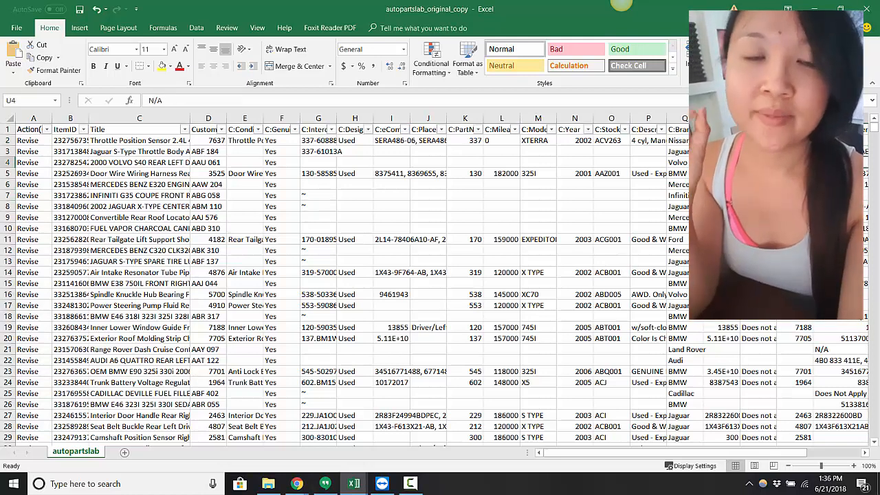
pyautogui.click(831, 196)
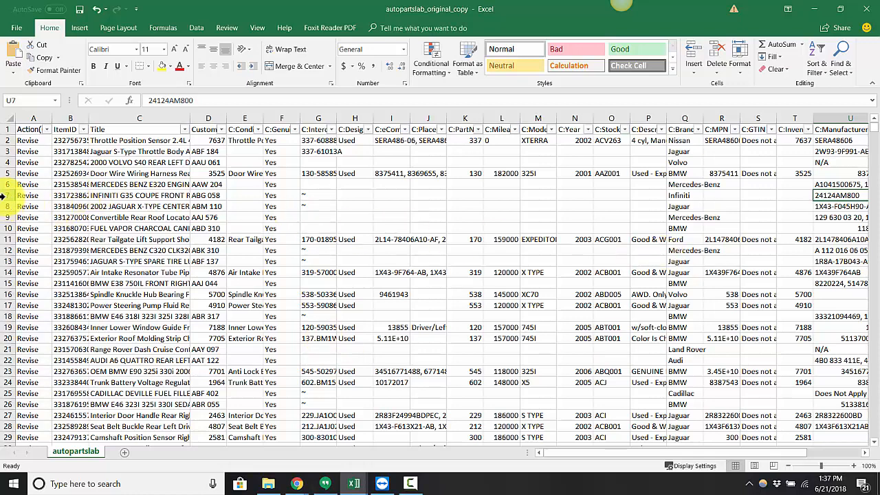
# Step: Check the number format category of the first ItemID value in cell B2 and leave the format as it is
pyautogui.click(71, 140)
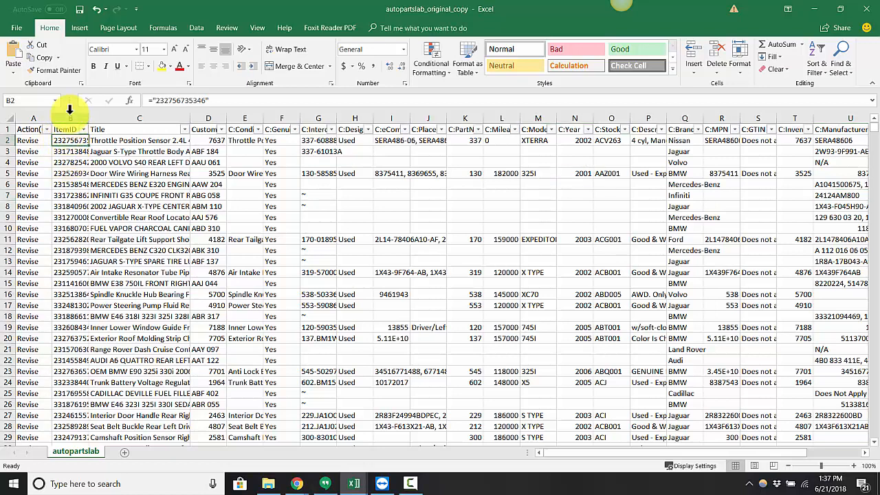
pyautogui.rightClick(69, 140)
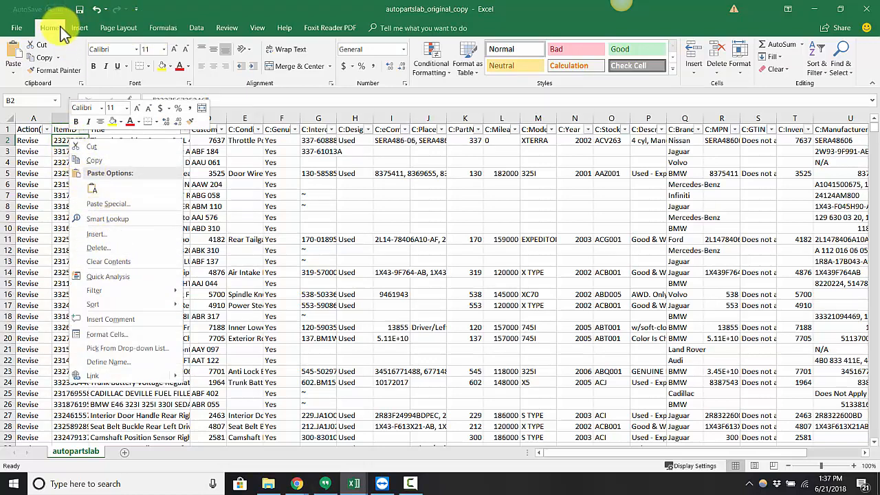
pyautogui.click(124, 335)
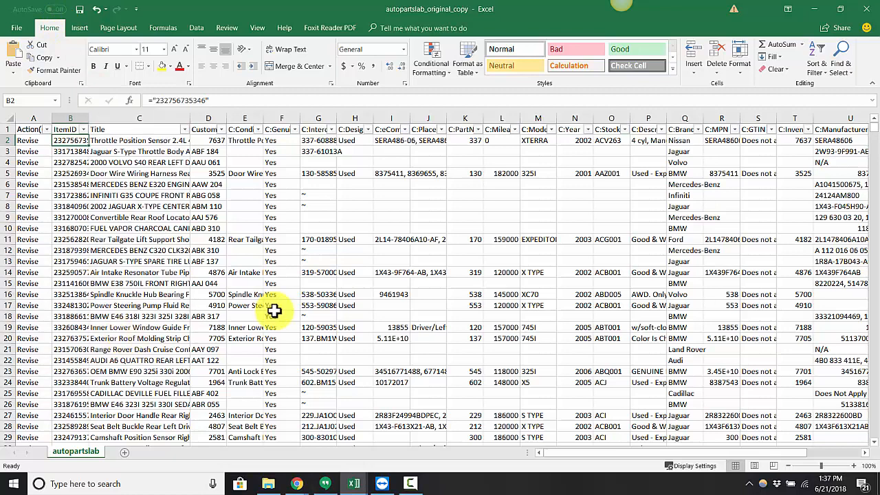
pyautogui.moveTo(148, 202); pyautogui.dragTo(417, 135)
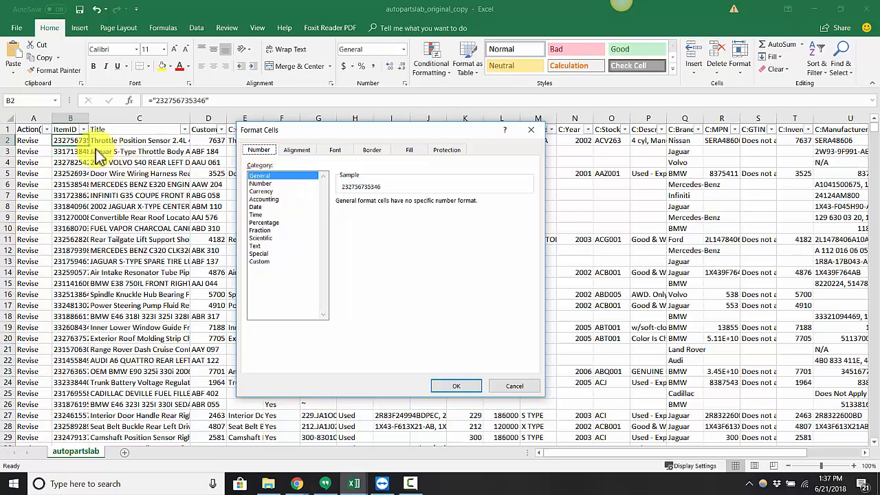
pyautogui.click(533, 390)
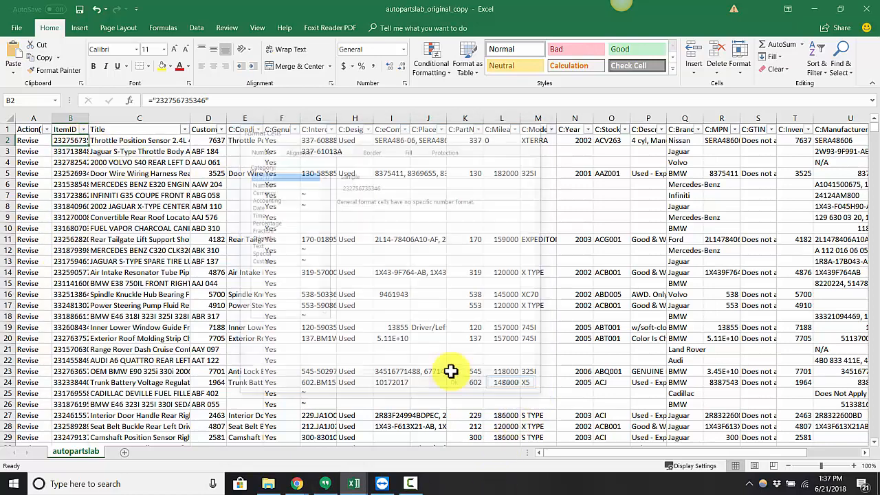
pyautogui.click(97, 141)
pyautogui.click(77, 141)
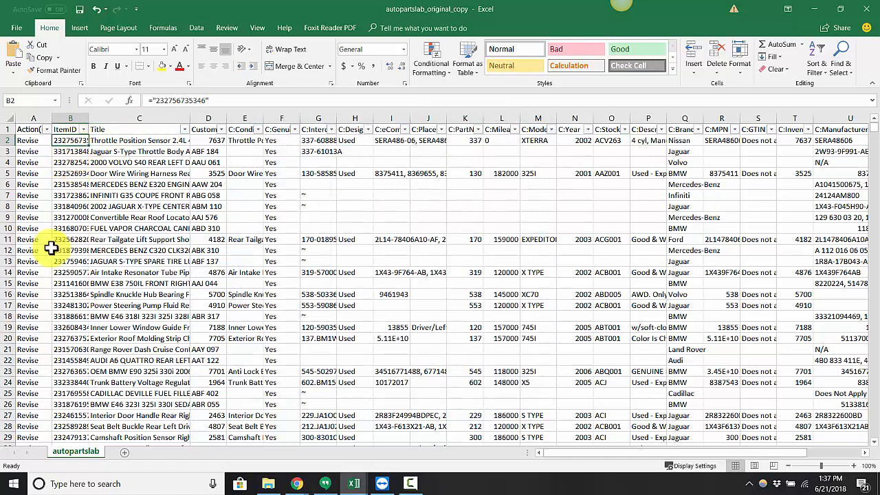
# Step: Examine the Title and CustomLabel headers and the first entries of the C:MPN column, including its empty cells
pyautogui.click(111, 130)
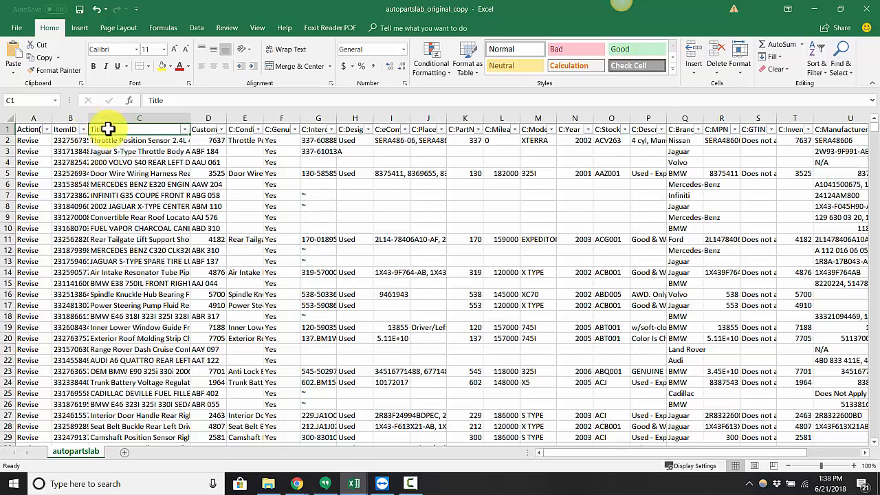
pyautogui.click(205, 130)
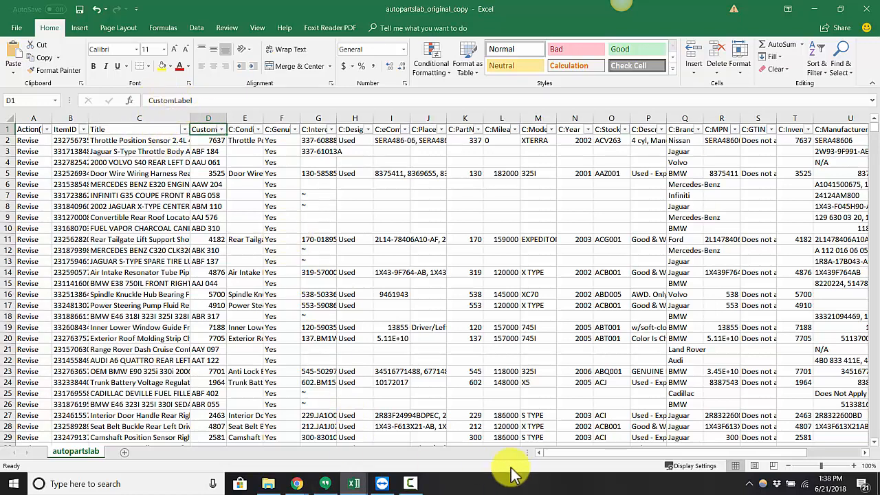
pyautogui.moveTo(560, 452); pyautogui.dragTo(619, 459)
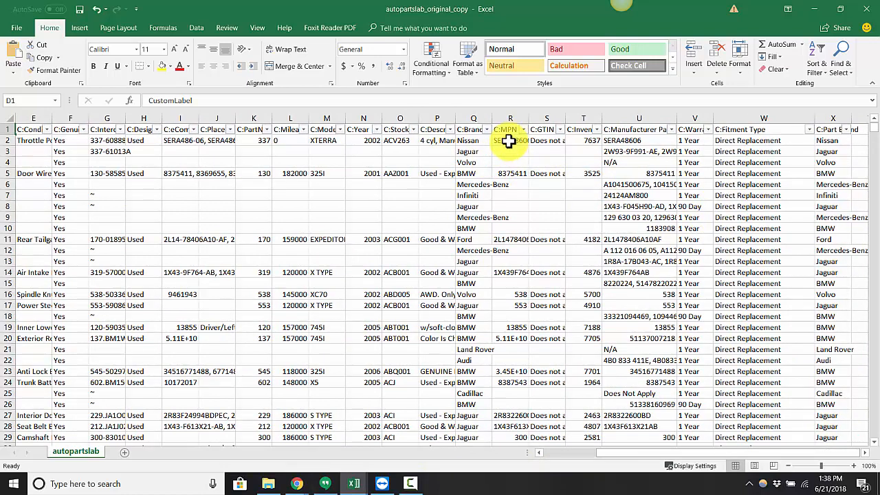
pyautogui.click(507, 141)
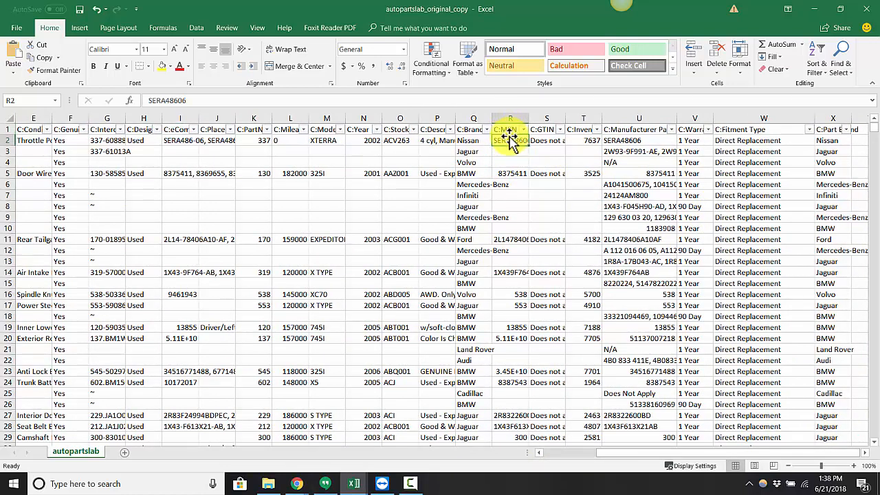
pyautogui.click(512, 150)
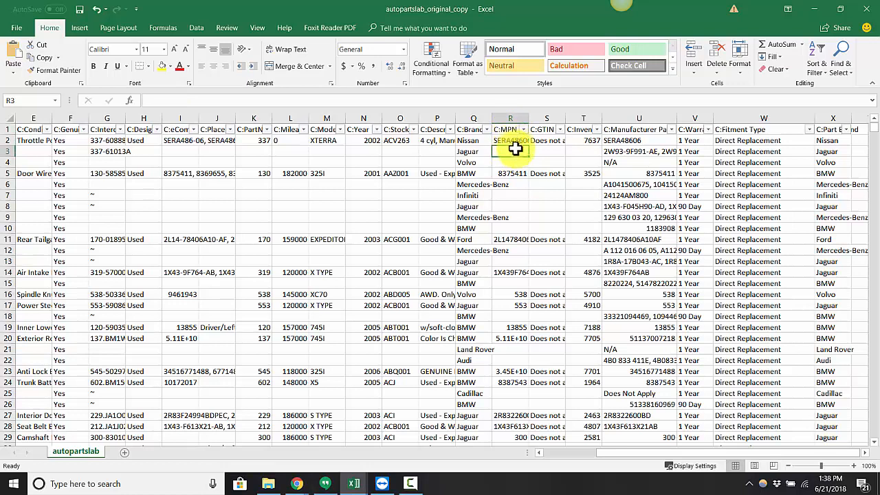
pyautogui.click(511, 164)
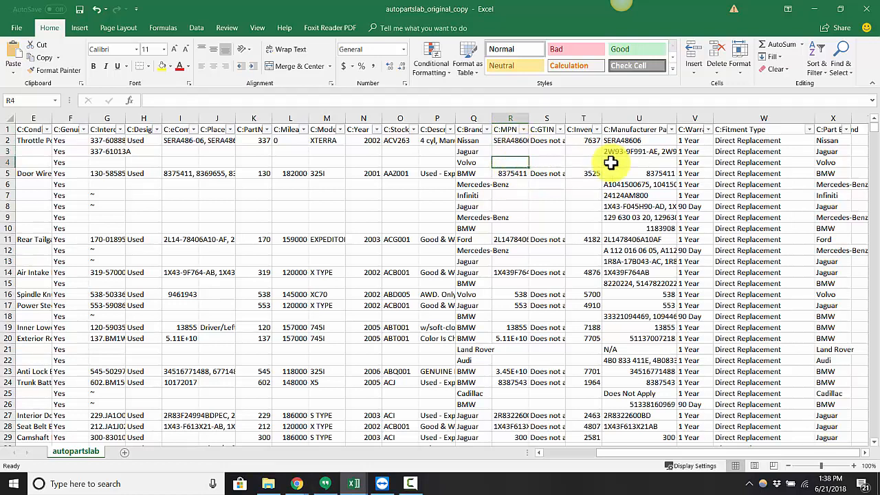
# Step: Replace the C:Manufacturer Part Number entry of the Volvo listing in row 4 with "Does Not Apply"
pyautogui.click(636, 130)
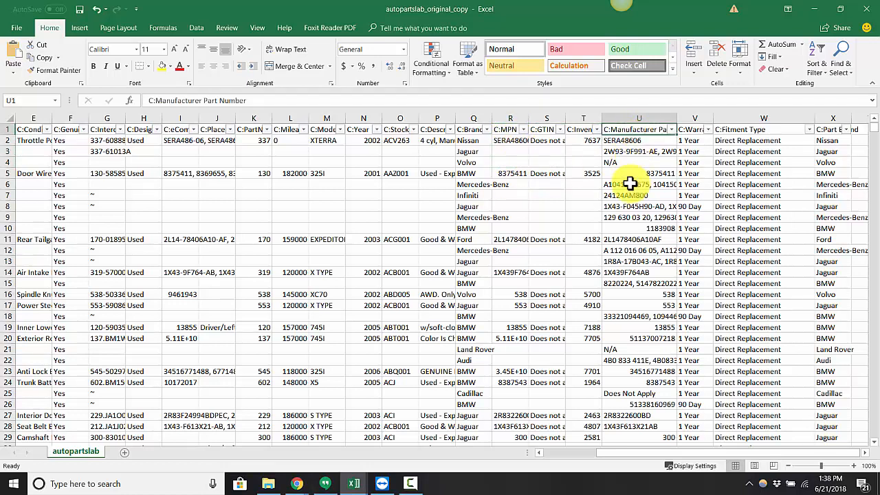
pyautogui.click(618, 164)
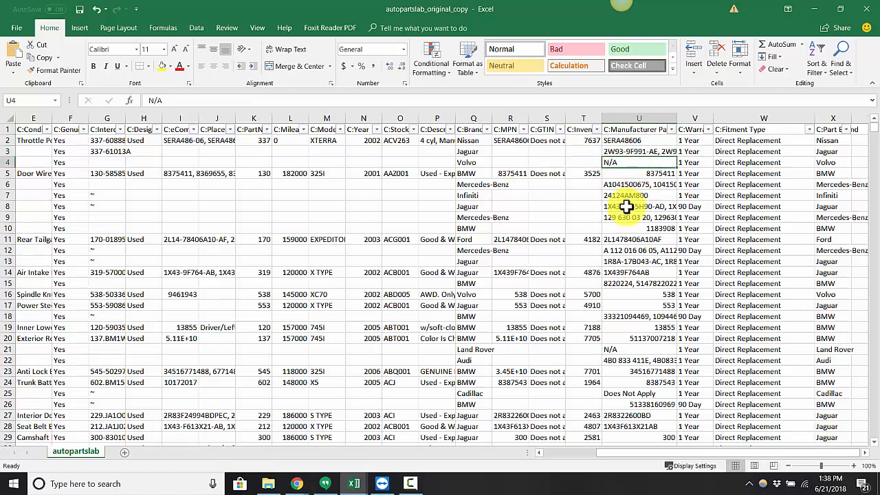
pyautogui.write('Does Not Apply')
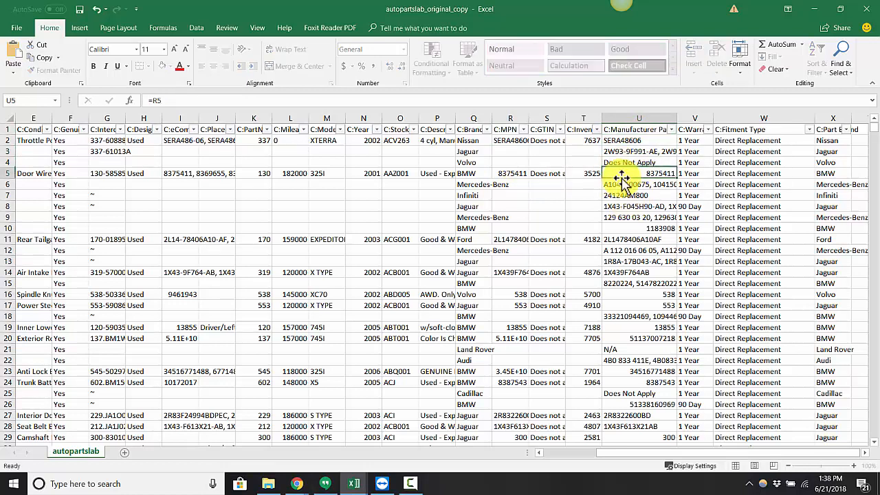
pyautogui.press('Return')
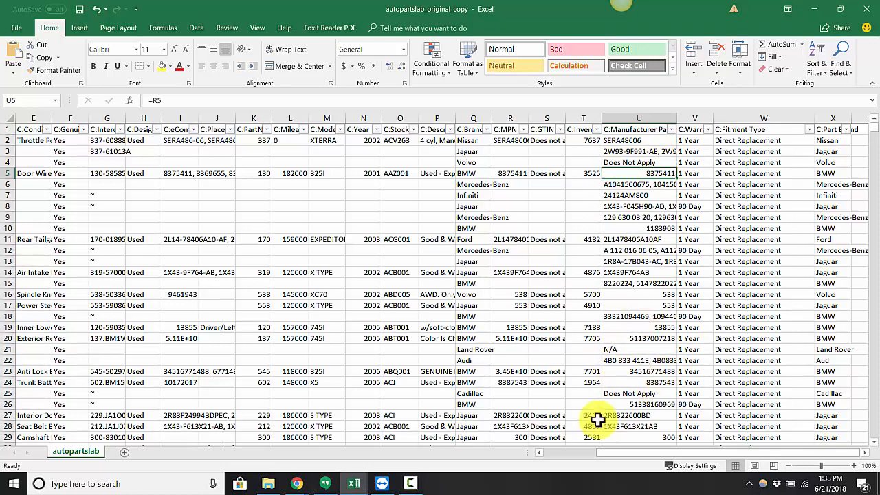
pyautogui.click(641, 163)
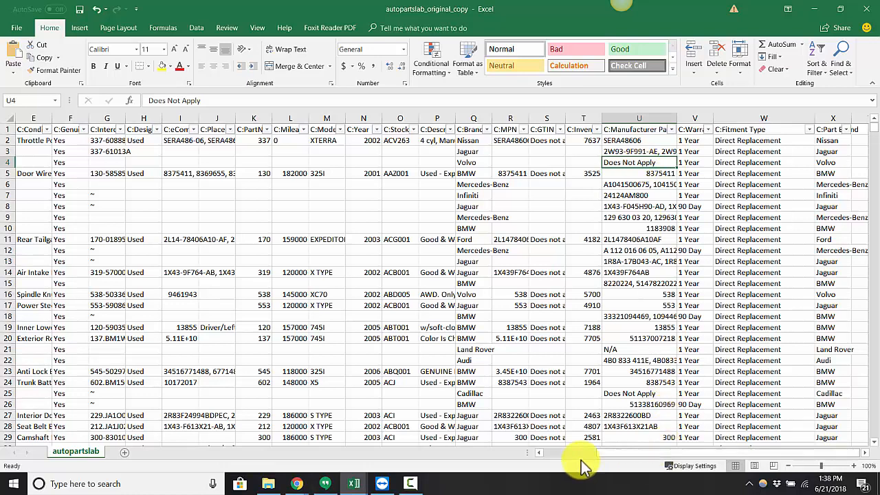
pyautogui.moveTo(602, 454); pyautogui.dragTo(664, 453)
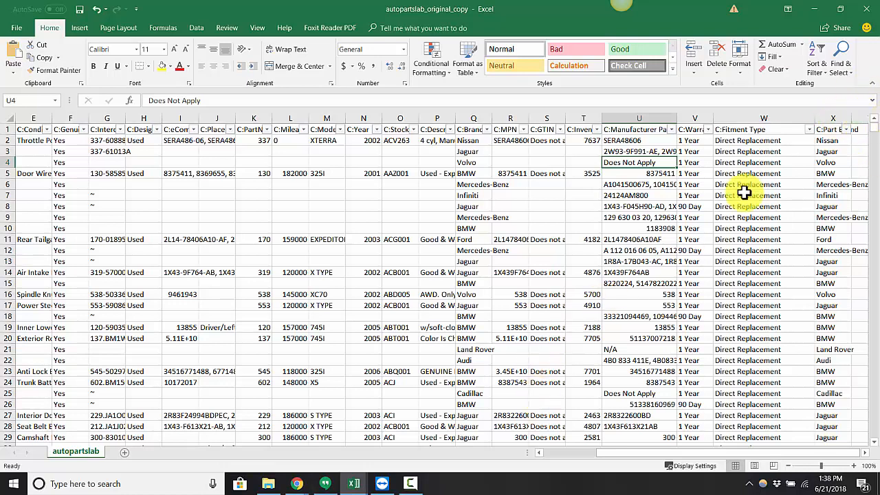
pyautogui.click(632, 151)
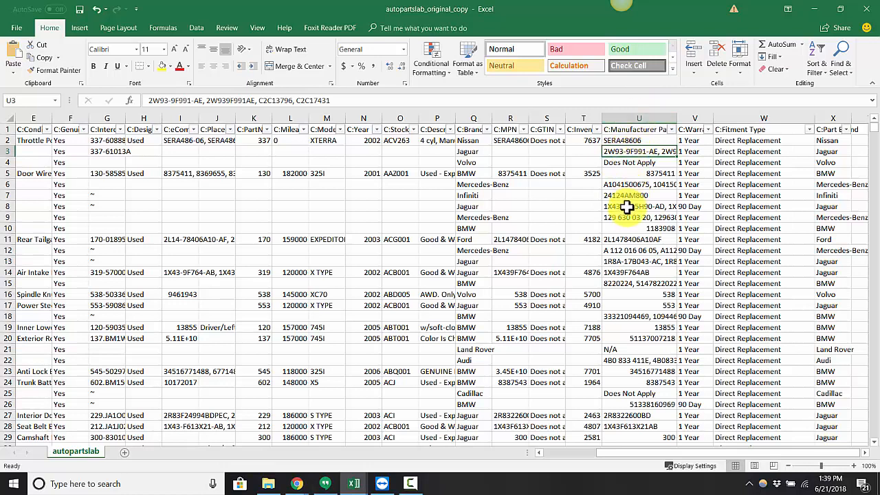
pyautogui.moveTo(612, 451); pyautogui.dragTo(508, 470)
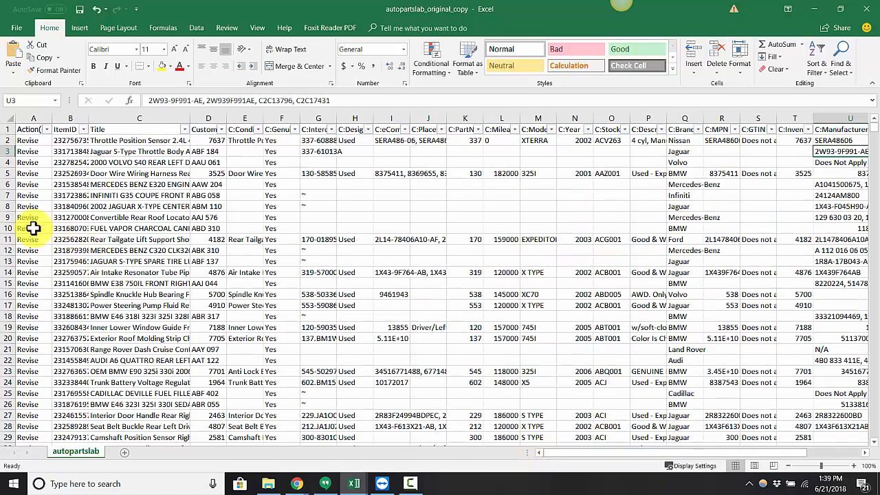
pyautogui.click(5, 206)
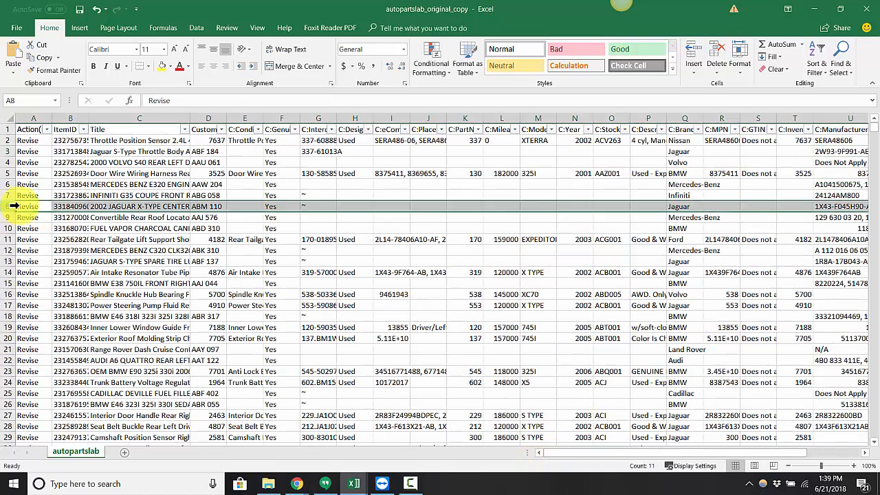
pyautogui.click(122, 173)
# Step: Save a copy of the workbook as autopartslab_v8 in CSV UTF-8 (Comma delimited) format in the FileExchange folder
pyautogui.click(25, 31)
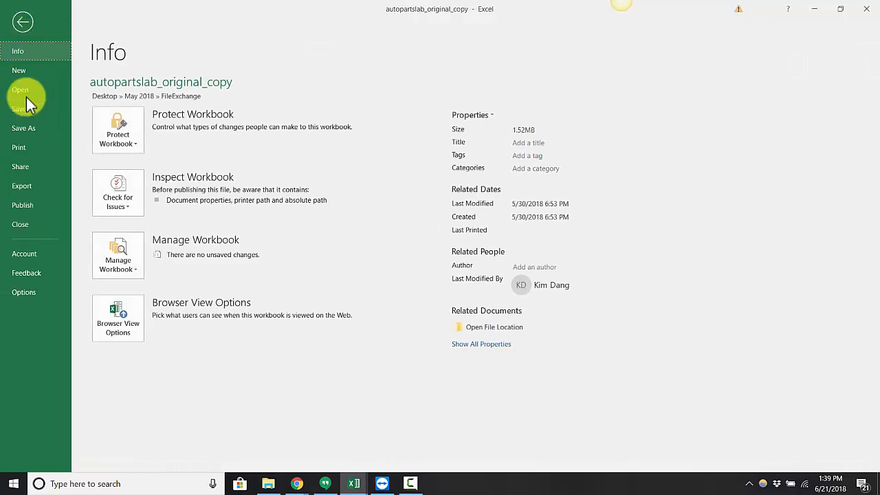
pyautogui.click(20, 129)
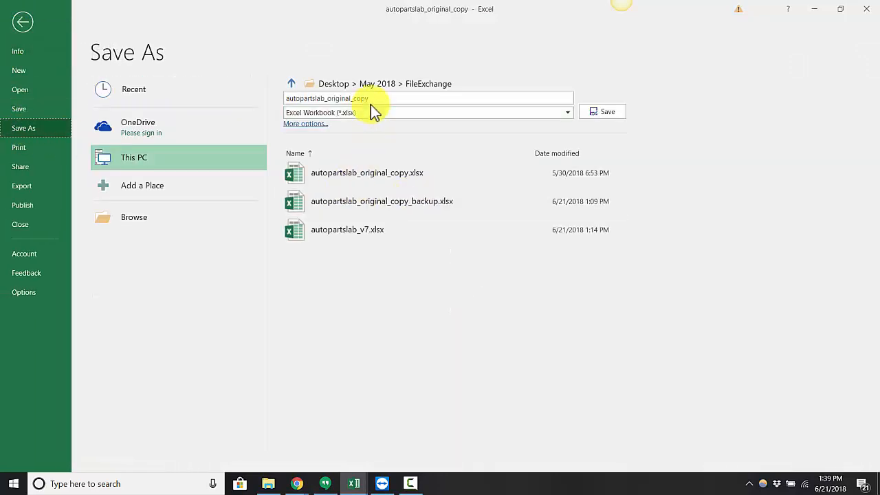
pyautogui.click(375, 98)
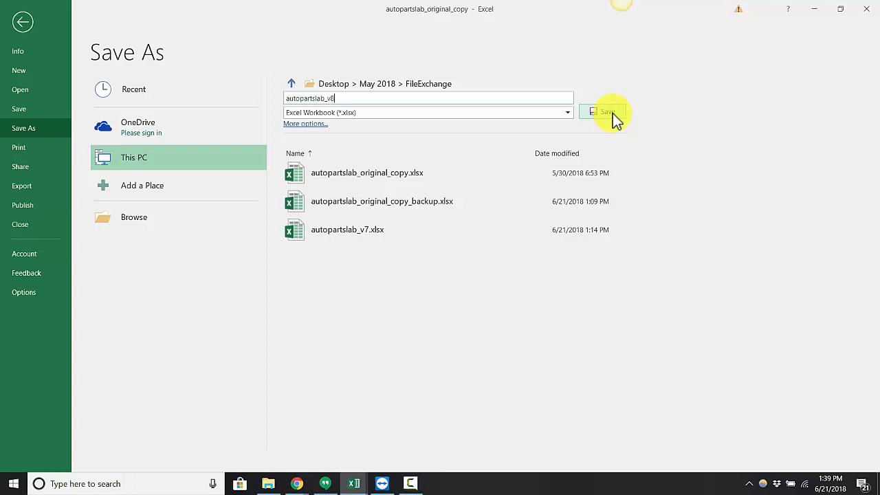
pyautogui.click(500, 120)
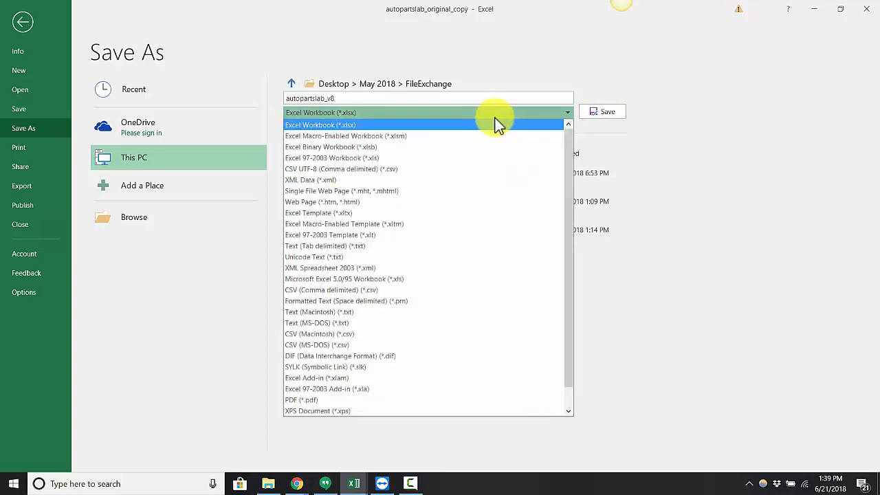
pyautogui.click(377, 169)
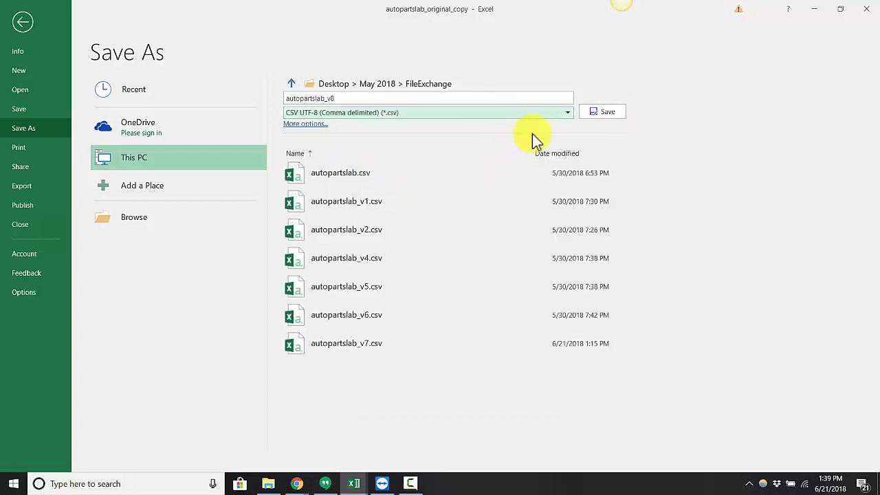
pyautogui.click(612, 116)
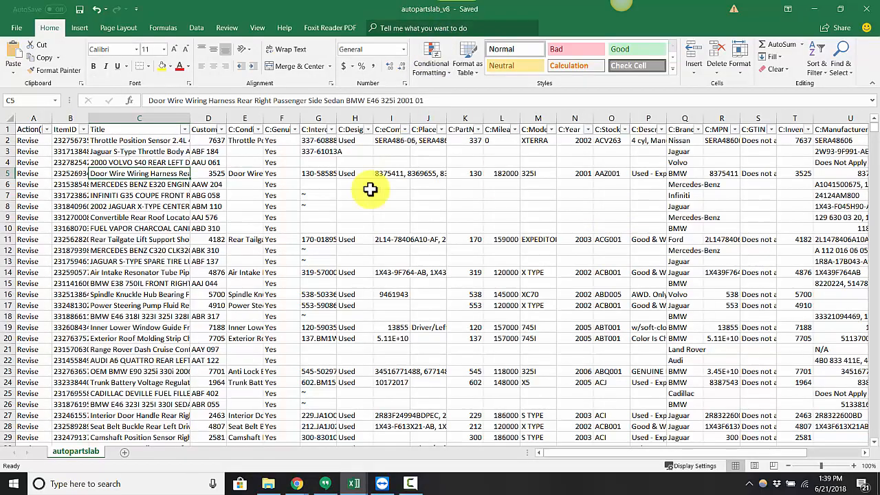
# Step: Delete all listing rows from row 8 through row 9405, keeping only the header and the first six listings
pyautogui.click(7, 206)
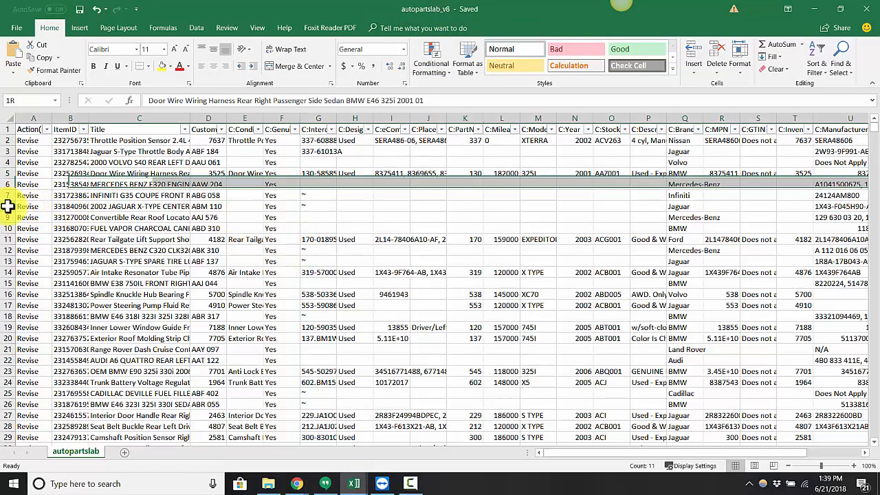
pyautogui.moveTo(873, 134); pyautogui.dragTo(868, 450)
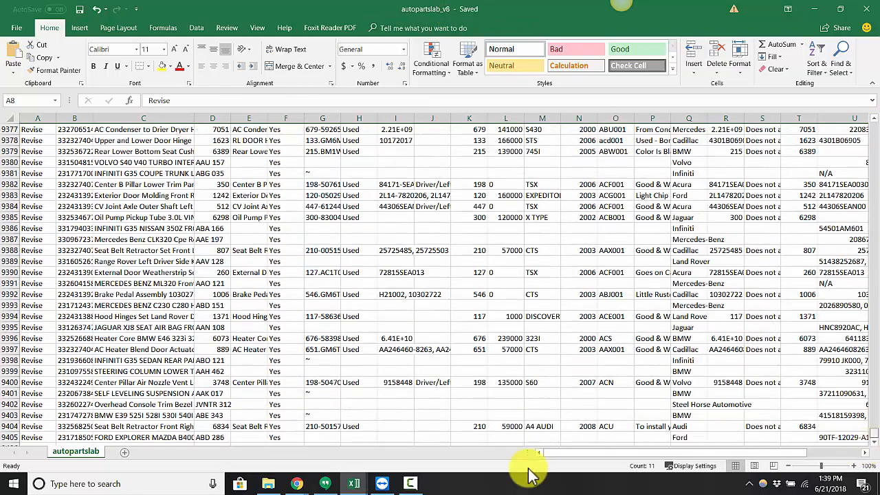
pyautogui.keyDown('shift'); pyautogui.click(8, 437); pyautogui.keyUp('shift')
pyautogui.rightClick(8, 437)
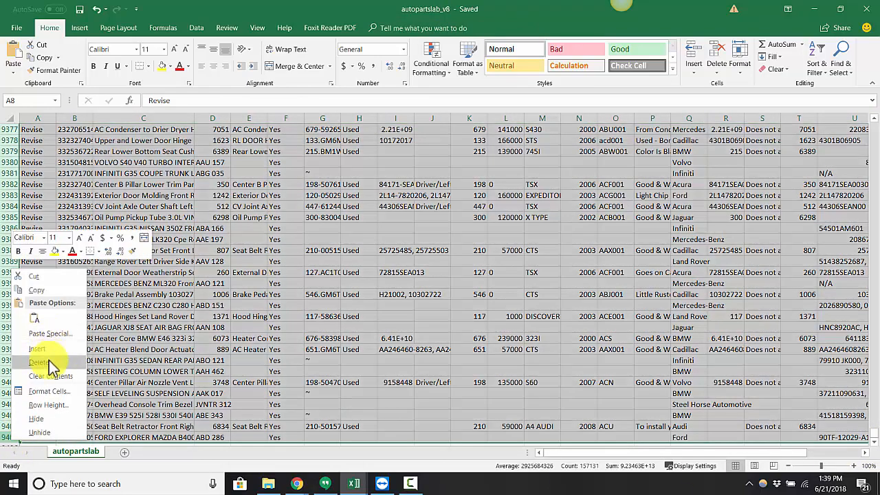
pyautogui.click(51, 362)
pyautogui.click(318, 262)
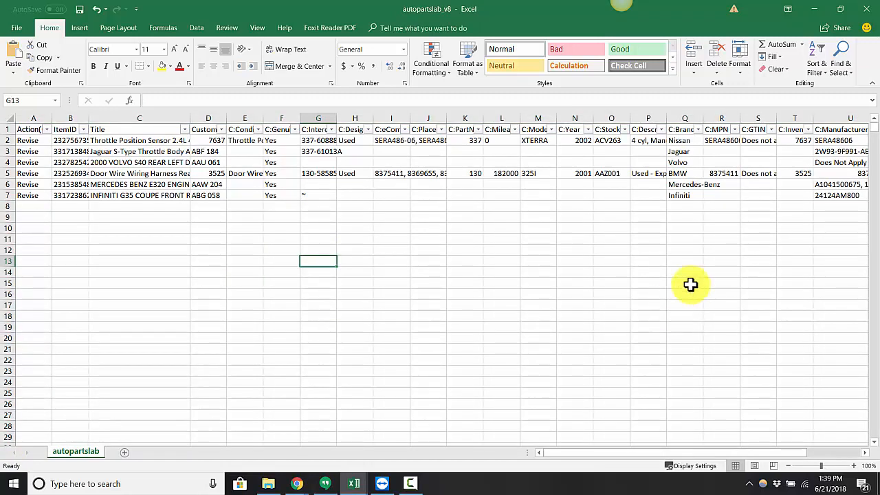
# Step: Try to copy the C:Manufacturer Part Number entries of rows 3 to 7 into the C:MPN column
pyautogui.moveTo(668, 453); pyautogui.dragTo(756, 454)
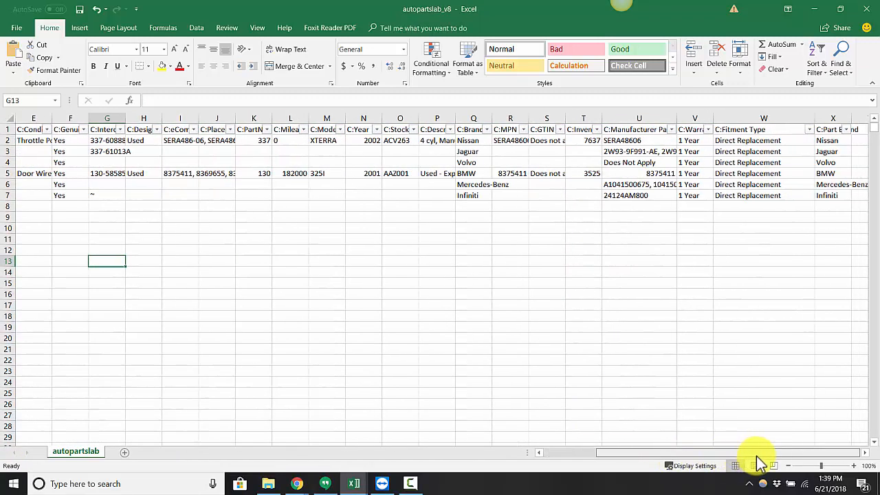
pyautogui.click(616, 153)
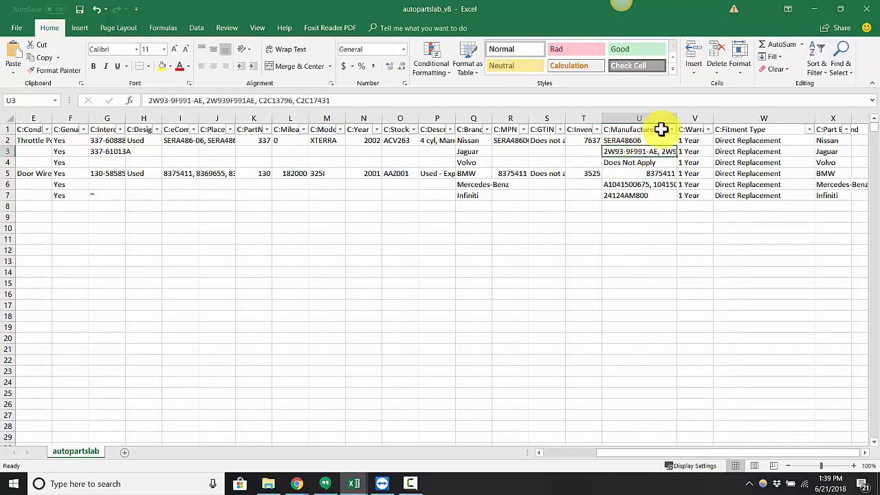
pyautogui.keyDown('shift'); pyautogui.click(636, 196); pyautogui.keyUp('shift')
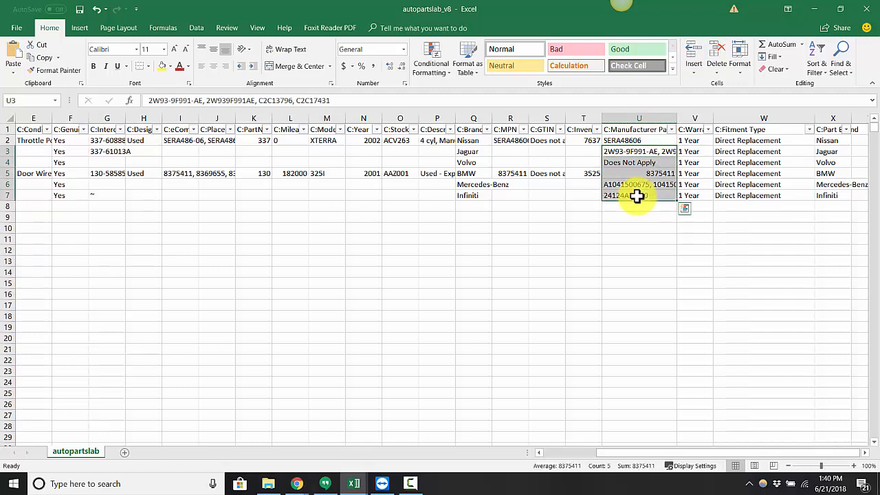
pyautogui.click(510, 150)
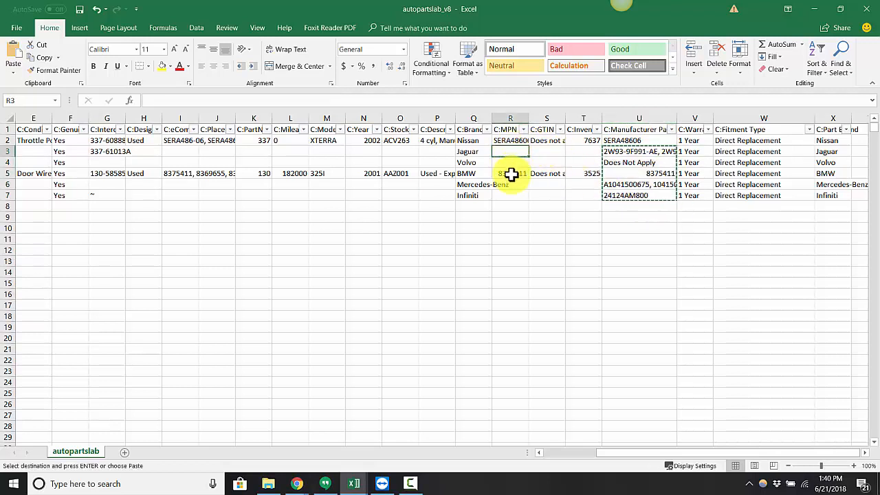
pyautogui.hotkey('ctrl', 'v')
pyautogui.hotkey('ctrl', 'z')
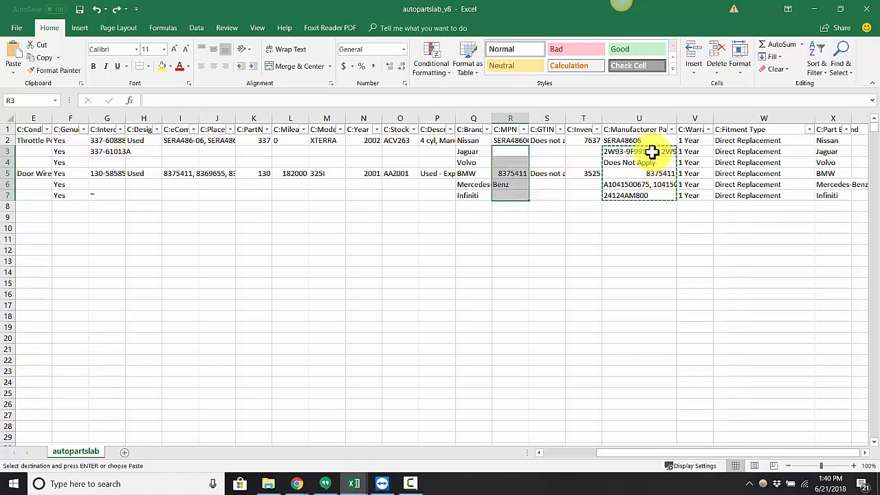
# Step: Convert the C:Manufacturer Part Number cells U2:U7 from formulas to plain values by pasting them over themselves as values
pyautogui.click(626, 152)
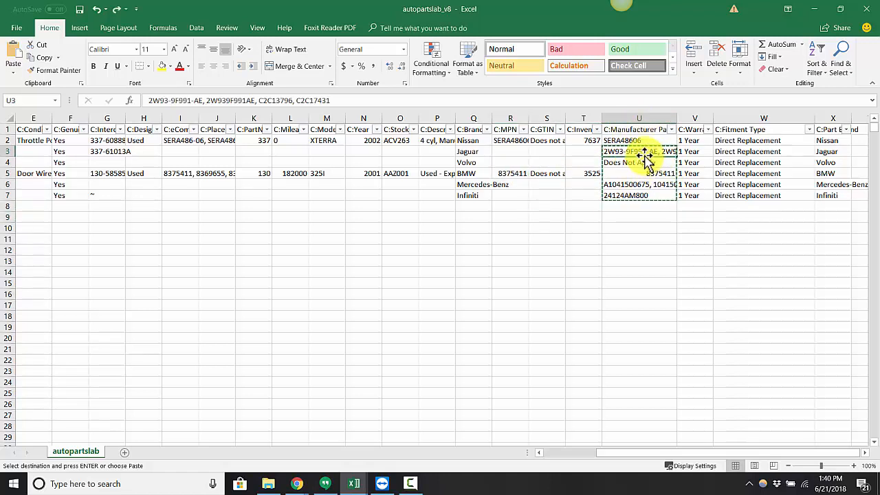
pyautogui.doubleClick(644, 151)
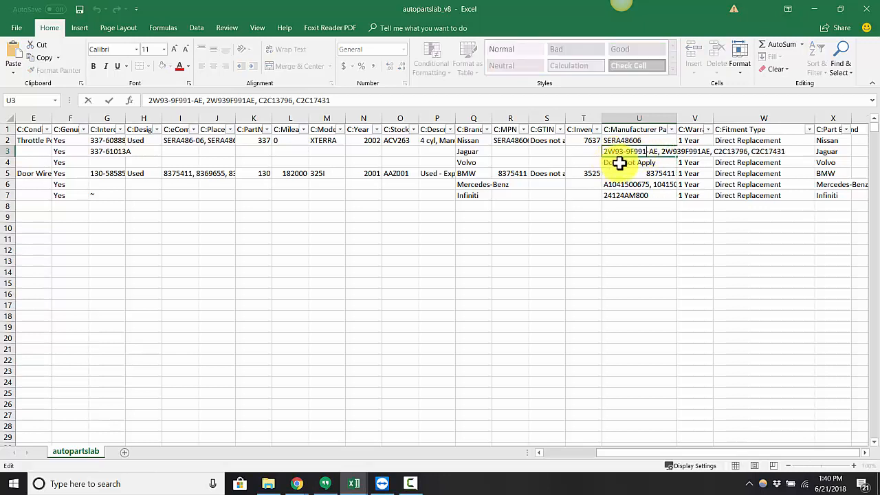
pyautogui.click(619, 163)
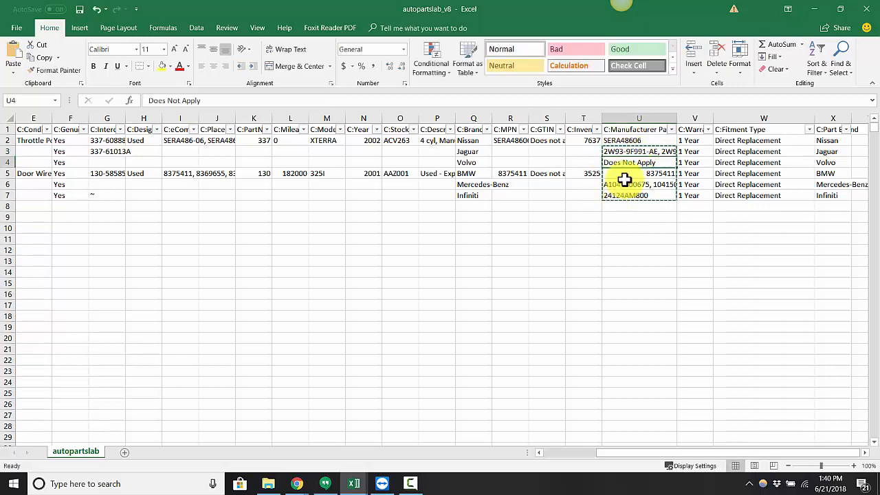
pyautogui.click(623, 149)
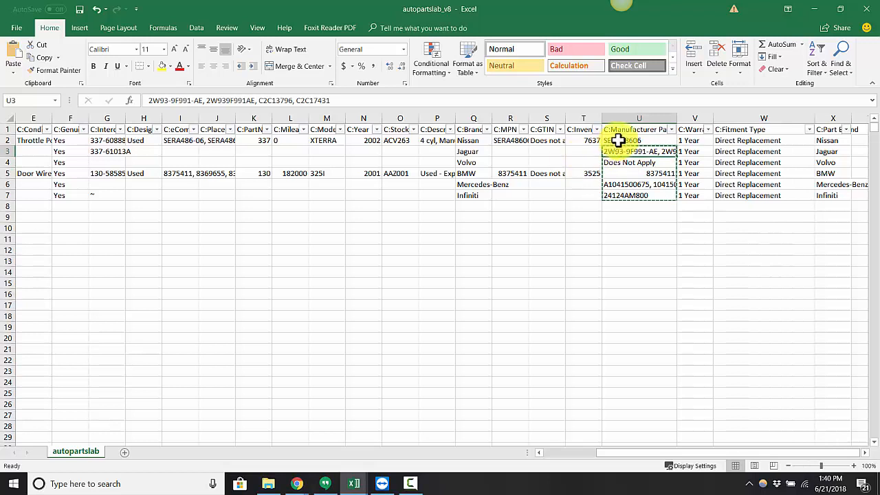
pyautogui.click(617, 140)
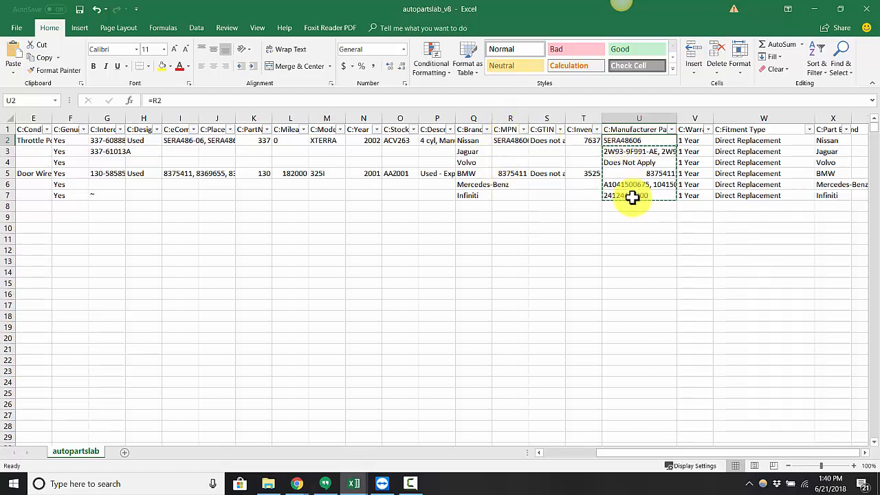
pyautogui.moveTo(631, 195); pyautogui.dragTo(631, 196)
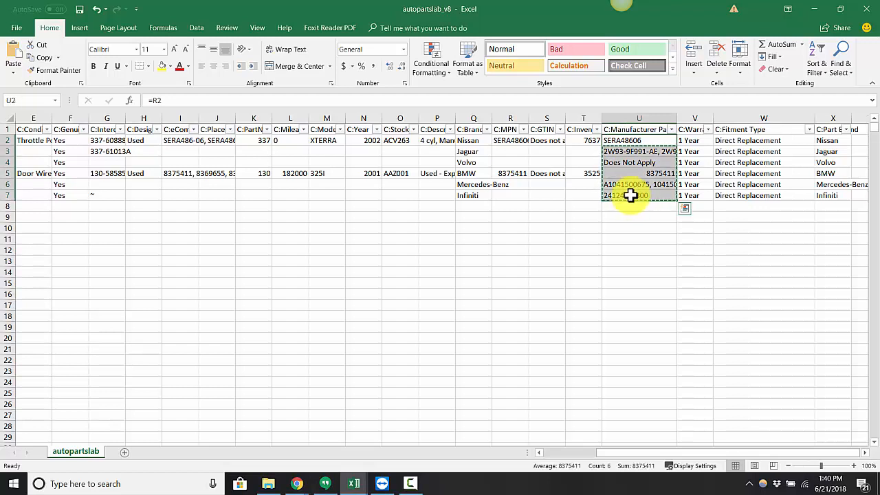
pyautogui.hotkey('ctrl', 'c')
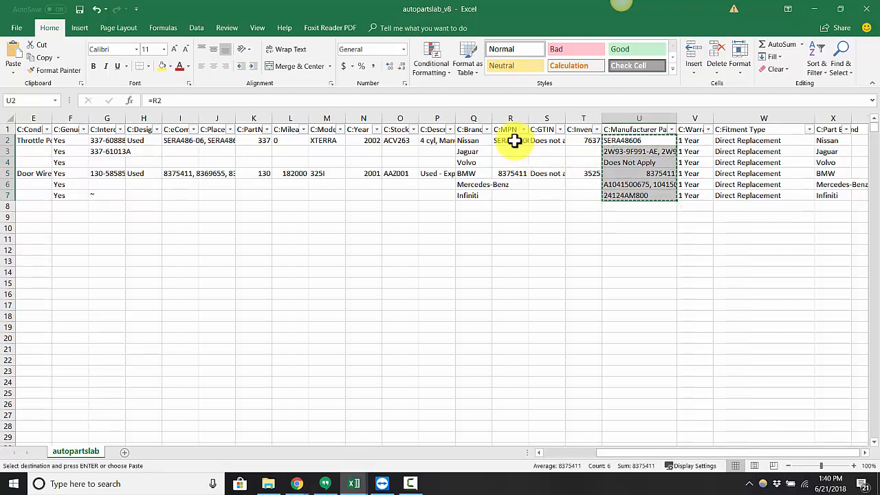
pyautogui.rightClick(629, 142)
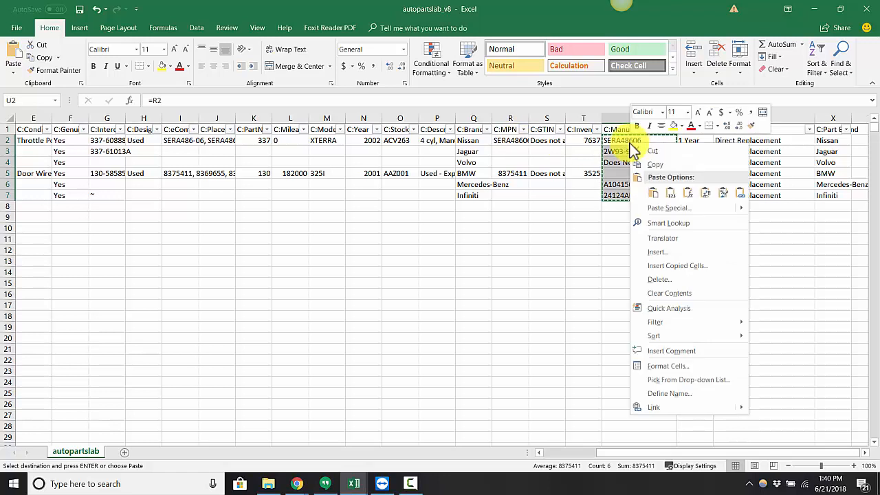
pyautogui.click(671, 194)
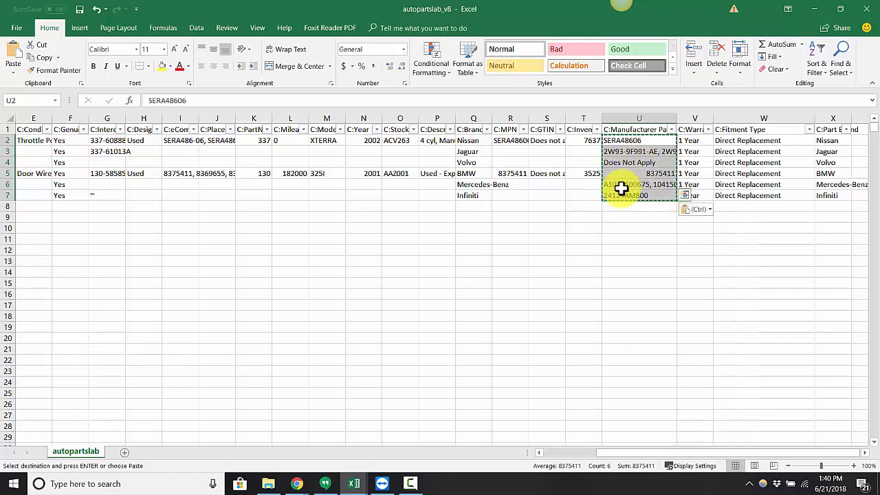
# Step: Paste the copied manufacturer part numbers into the C:MPN column for rows 2 to 7
pyautogui.click(630, 152)
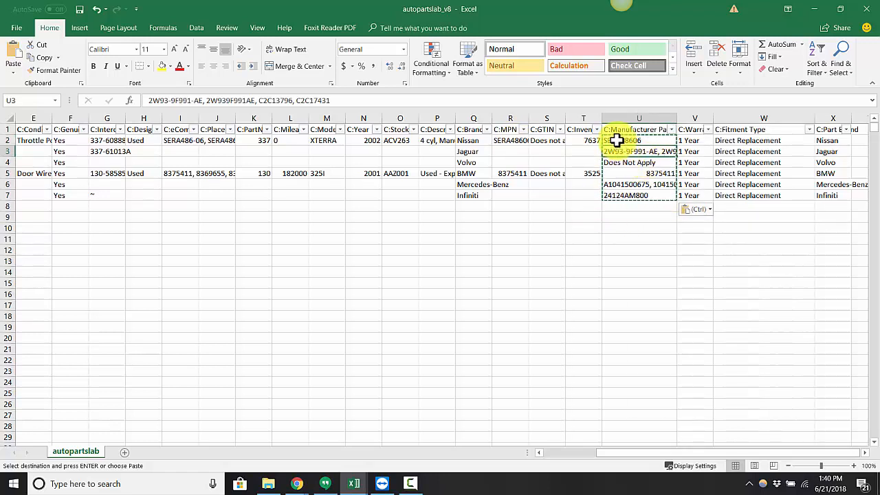
pyautogui.click(506, 140)
pyautogui.hotkey('ctrl', 'v')
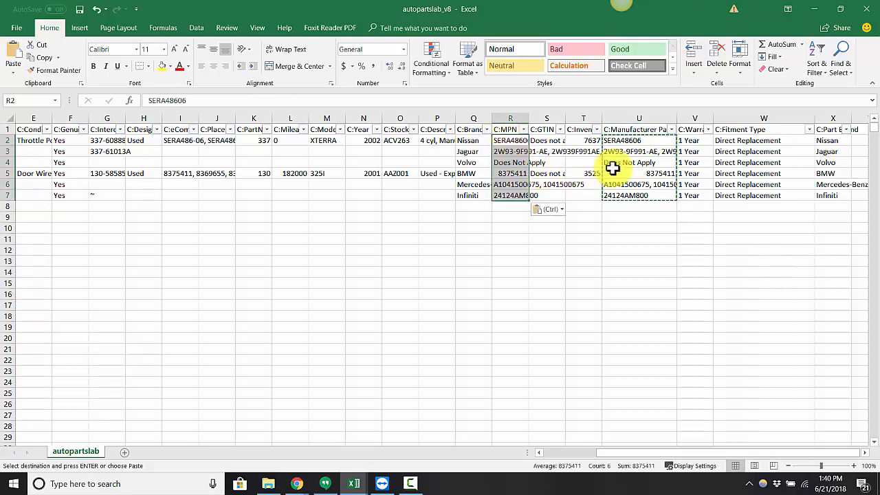
# Step: Shorten the Jaguar listing's C:Manufacturer Part Number entry in row 3 to 2W93-9F991-AE only
pyautogui.click(631, 150)
pyautogui.doubleClick(657, 153)
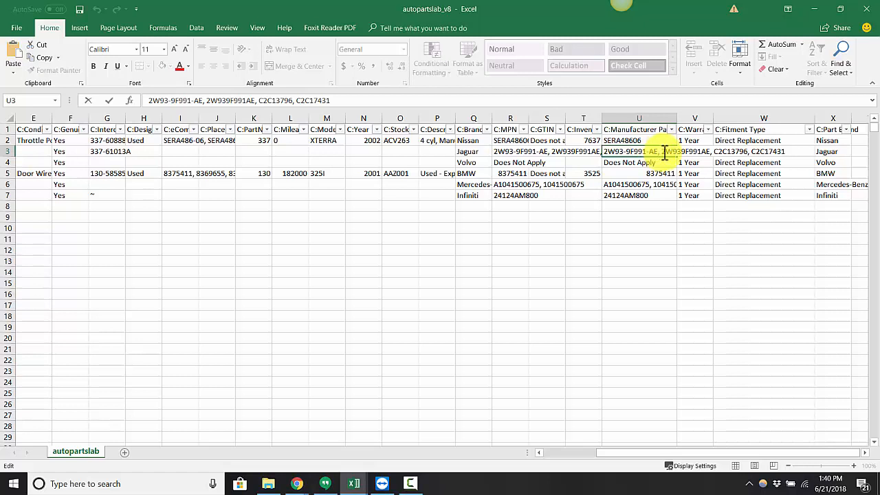
pyautogui.moveTo(658, 153); pyautogui.dragTo(818, 152)
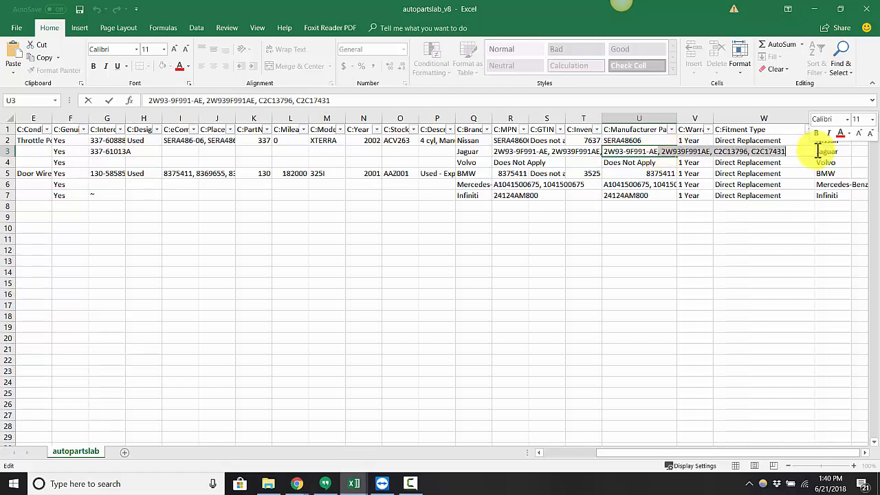
pyautogui.press('Delete')
pyautogui.press('Return')
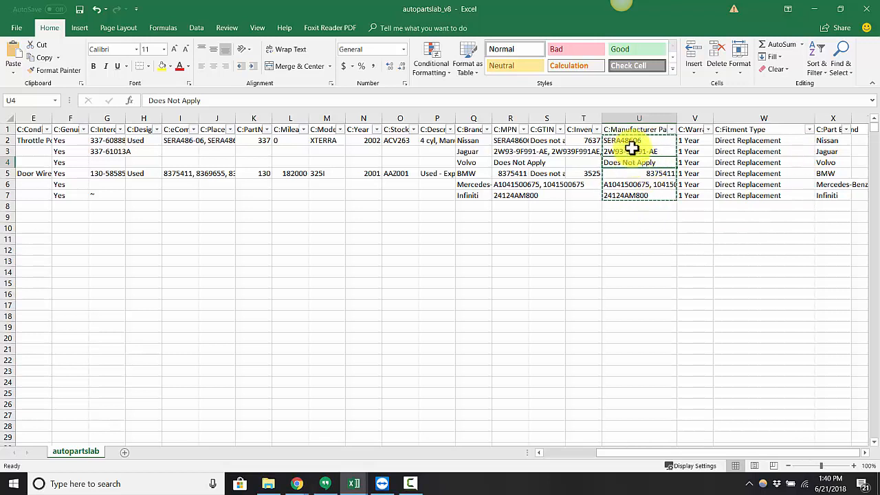
pyautogui.click(631, 182)
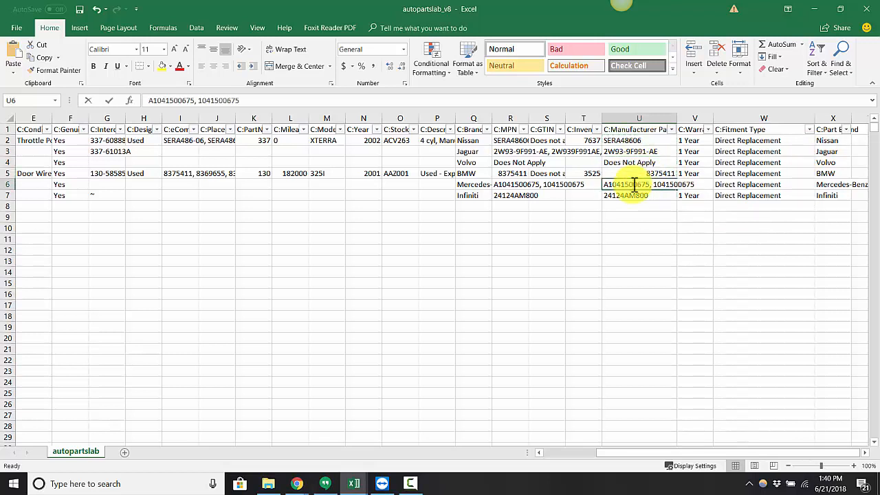
pyautogui.doubleClick(635, 184)
pyautogui.moveTo(650, 183); pyautogui.dragTo(770, 186)
pyautogui.press('Delete')
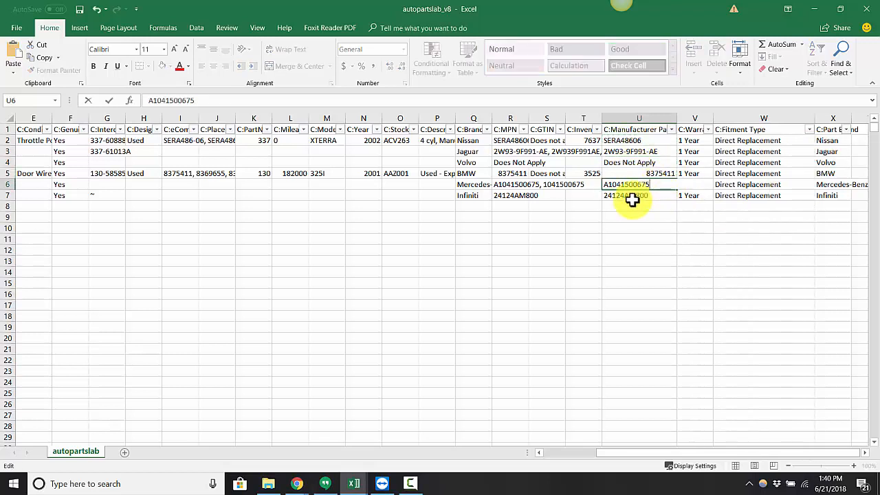
pyautogui.press('Return')
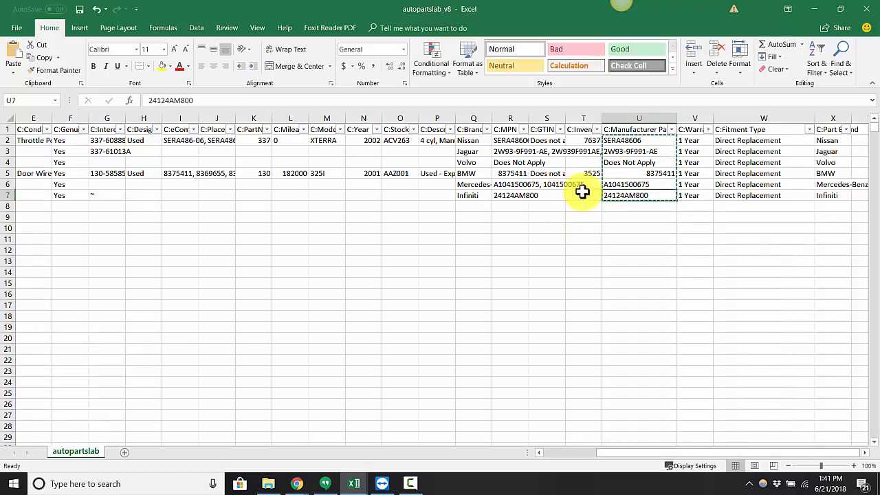
# Step: Compare the C:MPN entries with the C:Manufacturer Part Number entries, checking the Jaguar and Infiniti rows
pyautogui.click(517, 153)
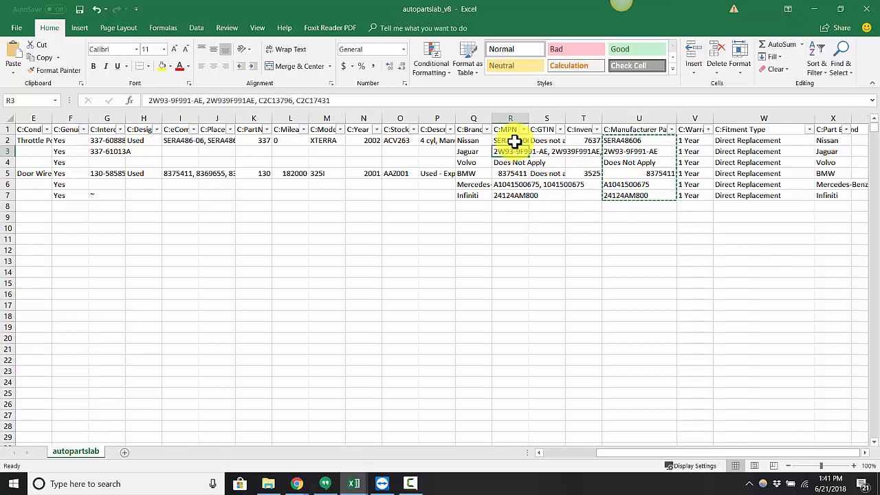
pyautogui.click(632, 194)
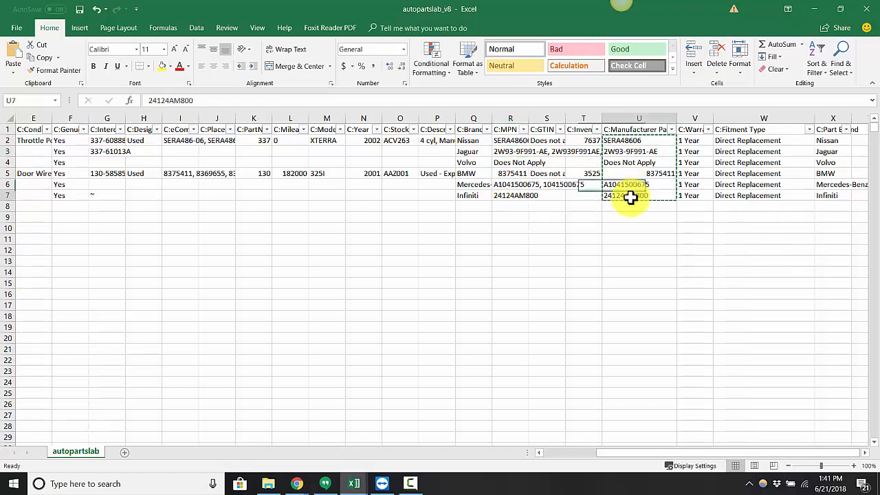
pyautogui.click(511, 151)
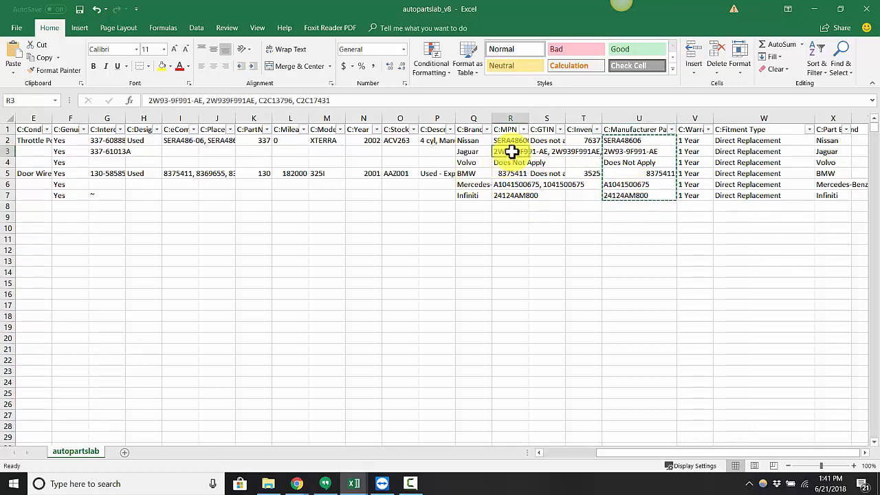
pyautogui.click(647, 151)
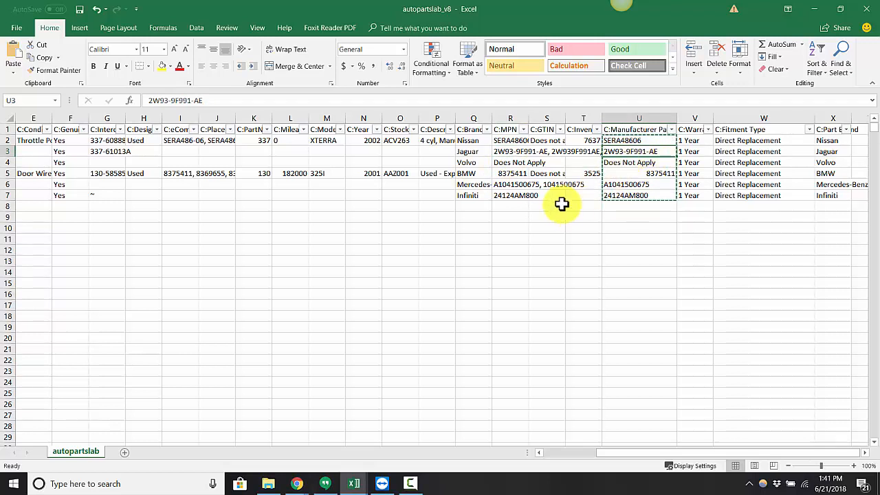
pyautogui.click(513, 195)
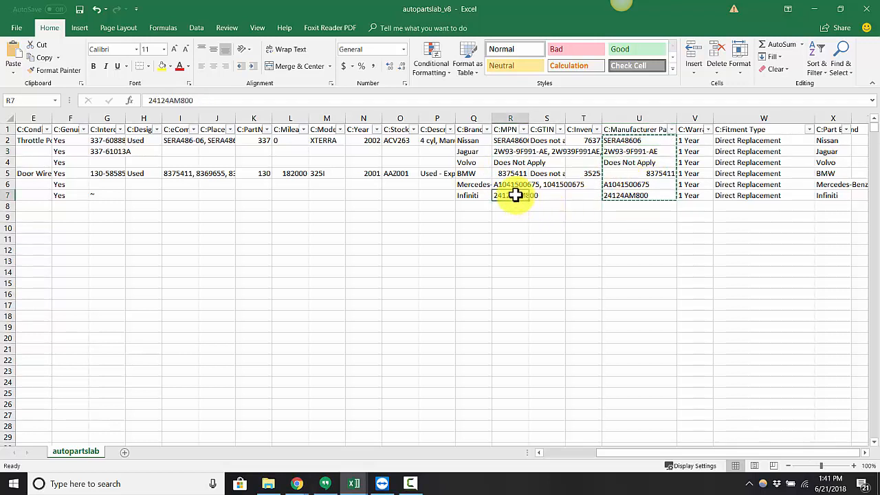
pyautogui.click(630, 184)
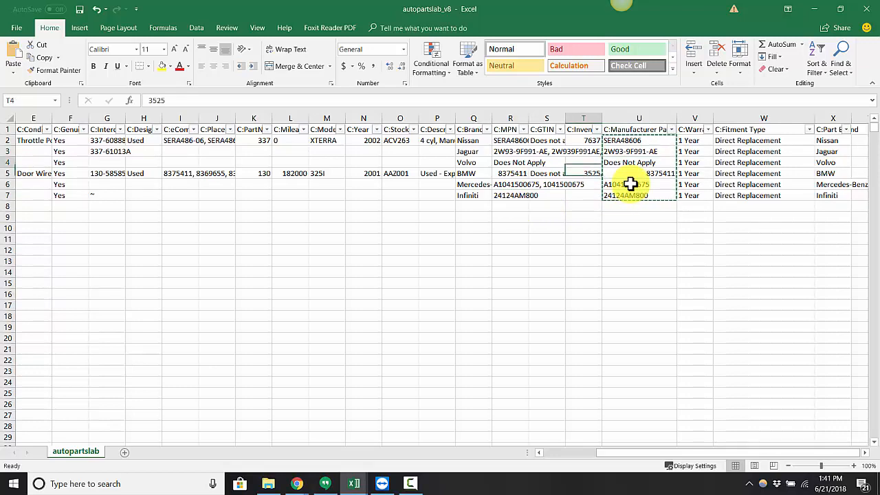
# Step: Copy the ItemID of the Throttle Position Sensor listing in row 2
pyautogui.press('Left')
pyautogui.press('Left')
pyautogui.press('Left')
pyautogui.press('Left')
pyautogui.press('Left')
pyautogui.press('Left')
pyautogui.press('Left')
pyautogui.press('Left')
pyautogui.press('Left')
pyautogui.press('Left')
pyautogui.press('Left')
pyautogui.press('Left')
pyautogui.press('Left')
pyautogui.press('Left')
pyautogui.press('Left')
pyautogui.press('Left')
pyautogui.press('Left')
pyautogui.press('Left')
pyautogui.press('Left')
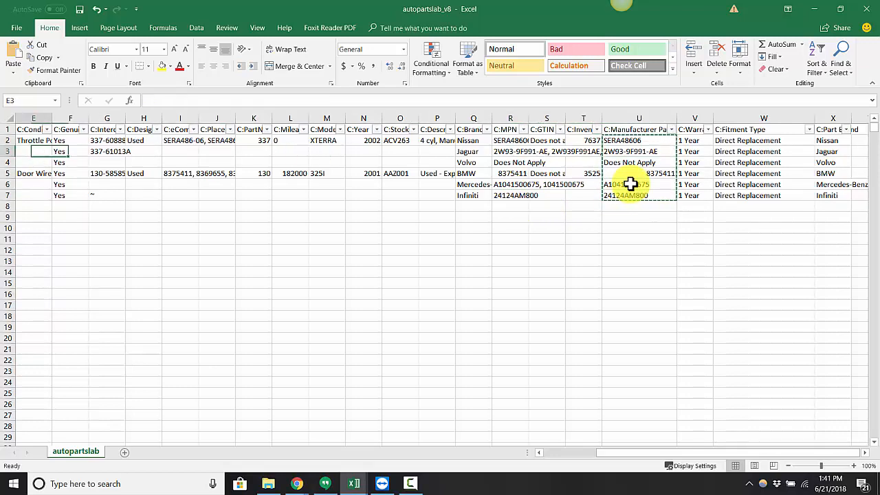
pyautogui.press('Down')
pyautogui.press('Down')
pyautogui.press('Down')
pyautogui.press('Down')
pyautogui.press('Right')
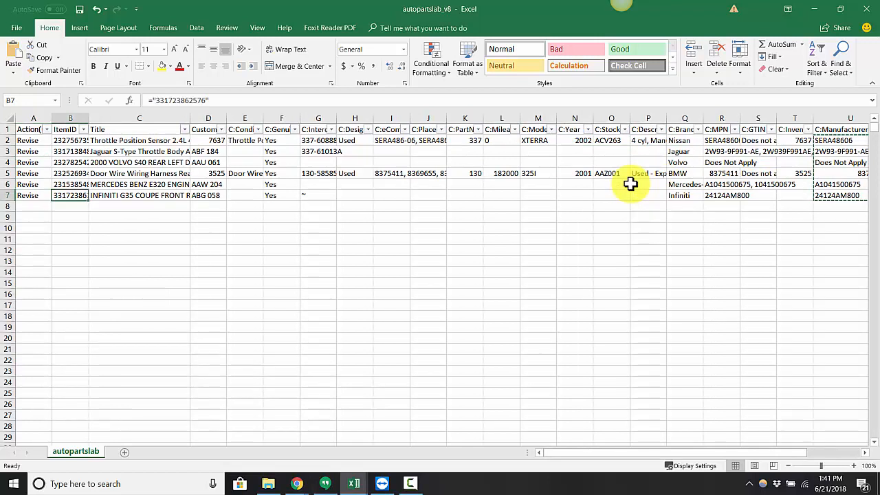
pyautogui.press('Up')
pyautogui.press('Up')
pyautogui.press('Up')
pyautogui.press('Up')
pyautogui.press('Up')
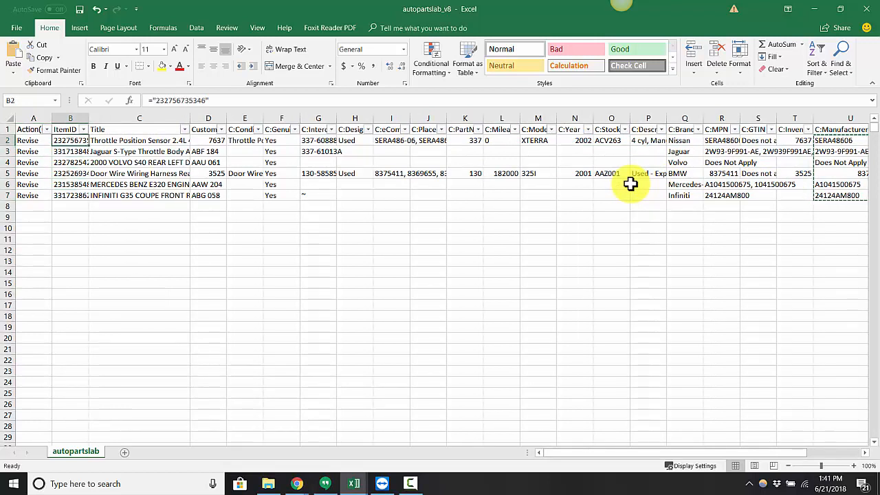
pyautogui.hotkey('ctrl', 'c')
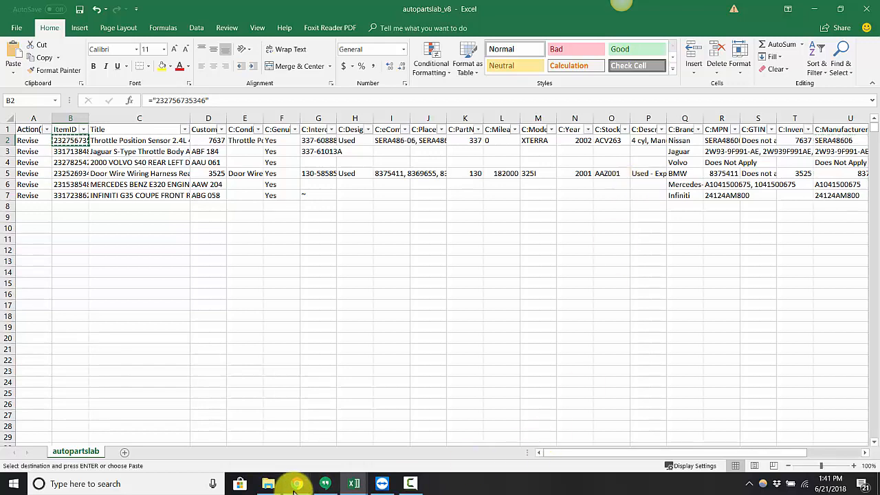
pyautogui.moveTo(294, 481)
pyautogui.click(188, 444)
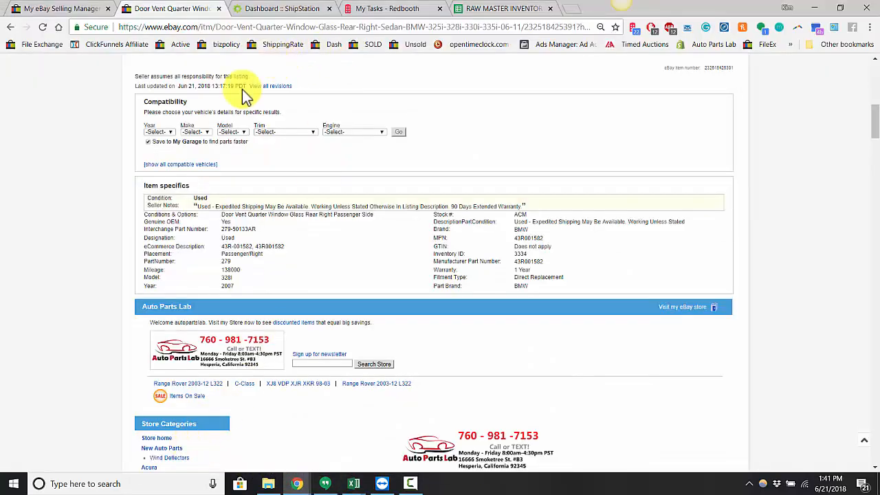
pyautogui.scroll(10, 283, 115)
pyautogui.click(282, 78)
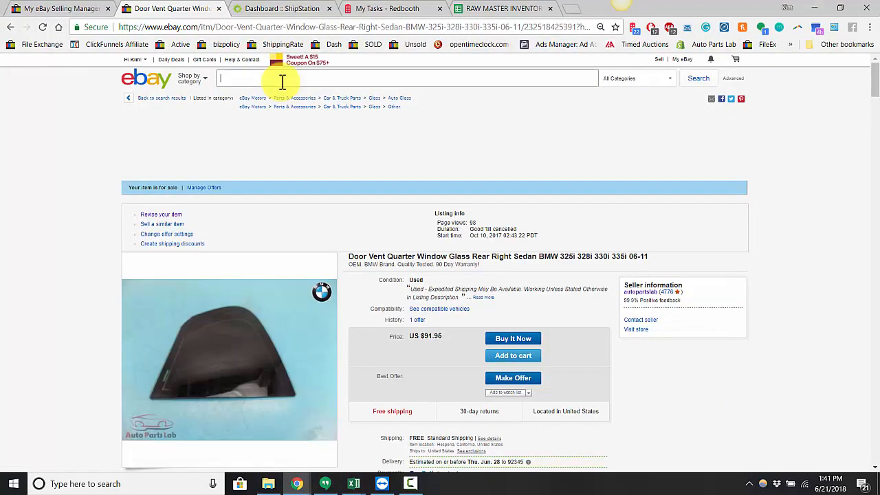
pyautogui.press('Return')
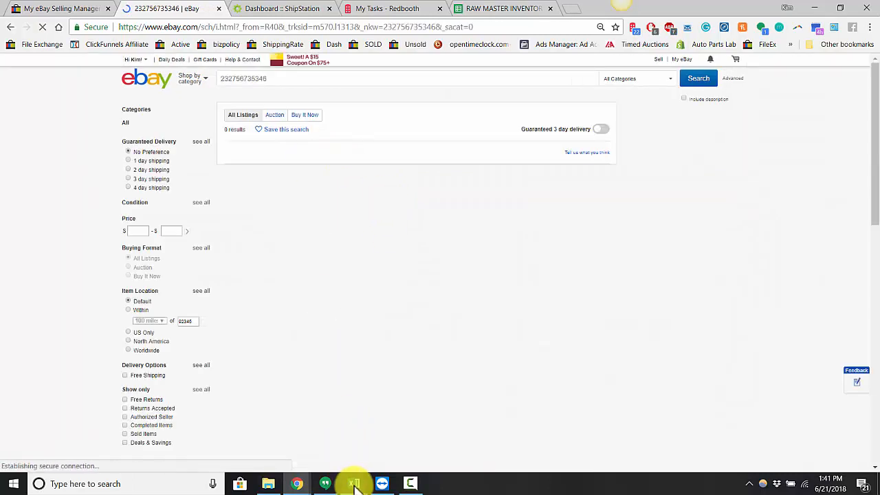
# Step: Switch to the autopartslab_v8 workbook in Excel and copy the ItemID of the Jaguar S-Type Throttle Body listing in row 3
pyautogui.moveTo(356, 484)
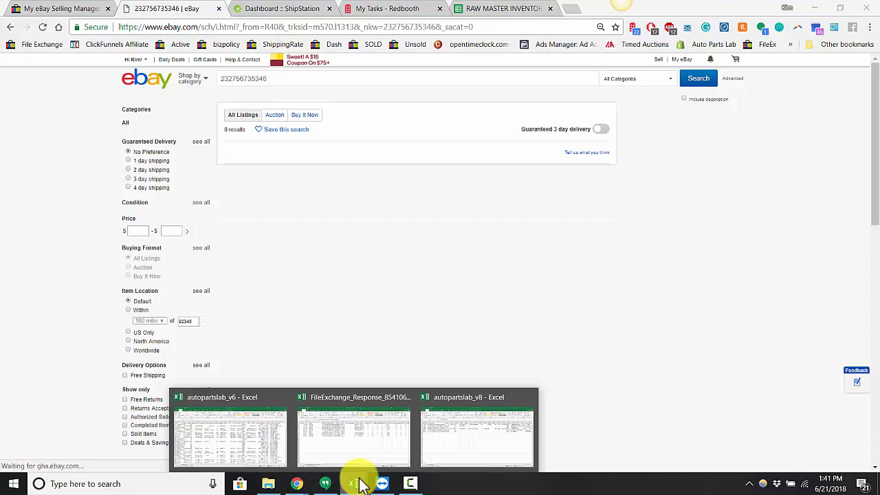
pyautogui.click(485, 440)
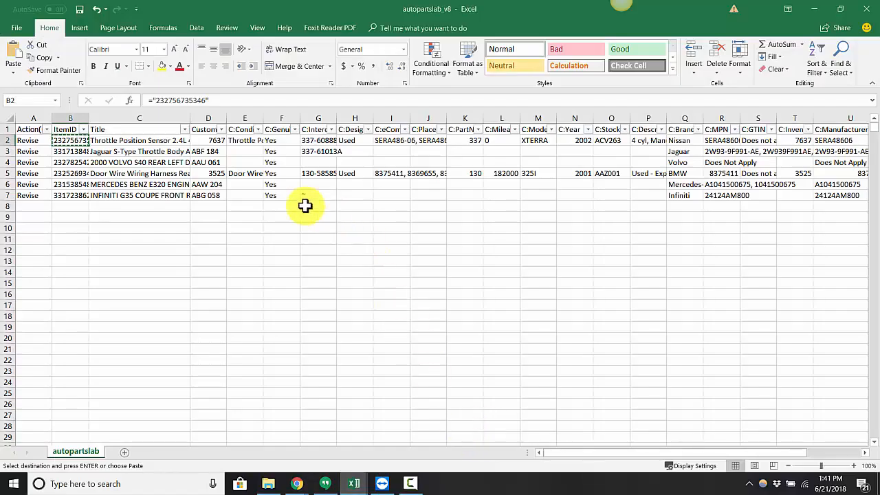
pyautogui.click(75, 151)
pyautogui.hotkey('ctrl', 'c')
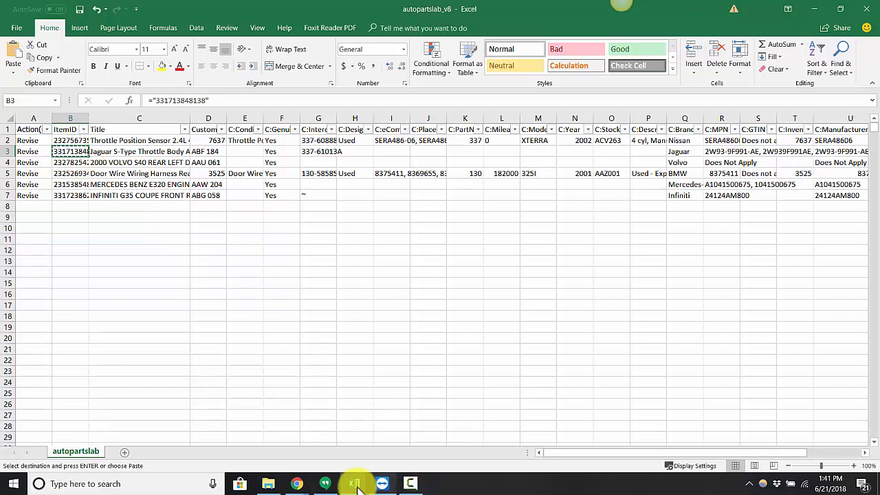
pyautogui.click(296, 483)
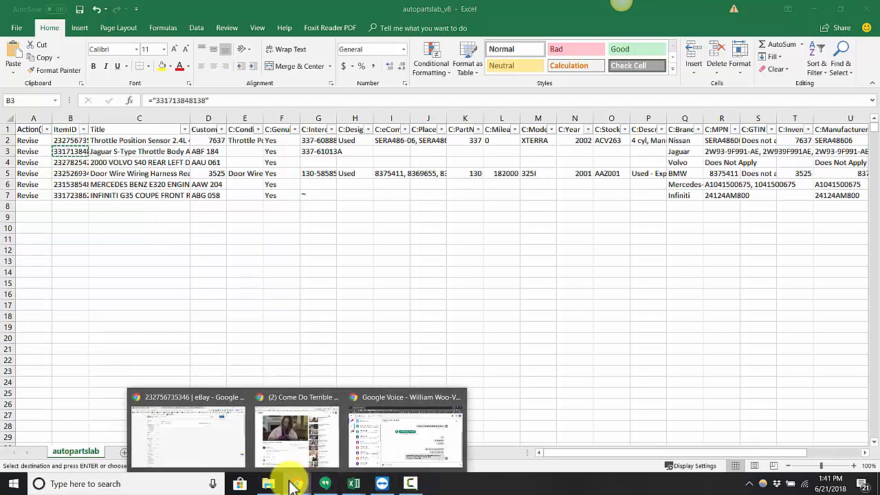
pyautogui.click(206, 426)
pyautogui.doubleClick(285, 80)
pyautogui.hotkey('ctrl', 'v')
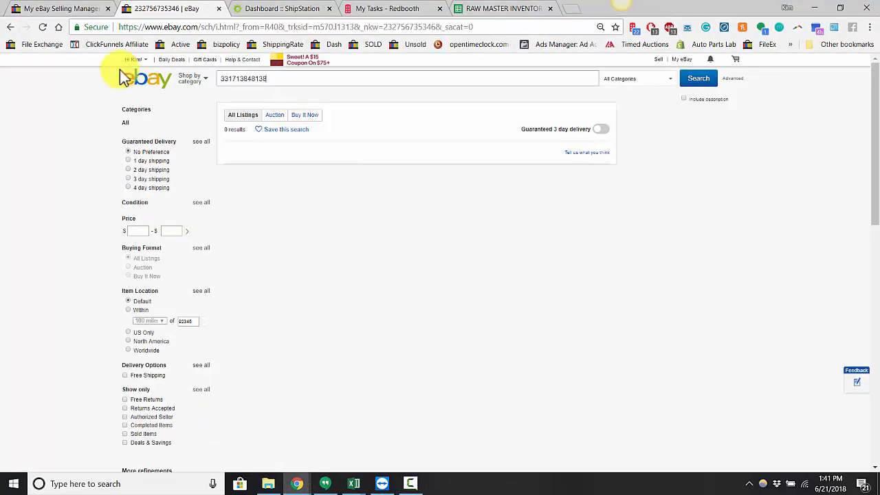
pyautogui.press('Return')
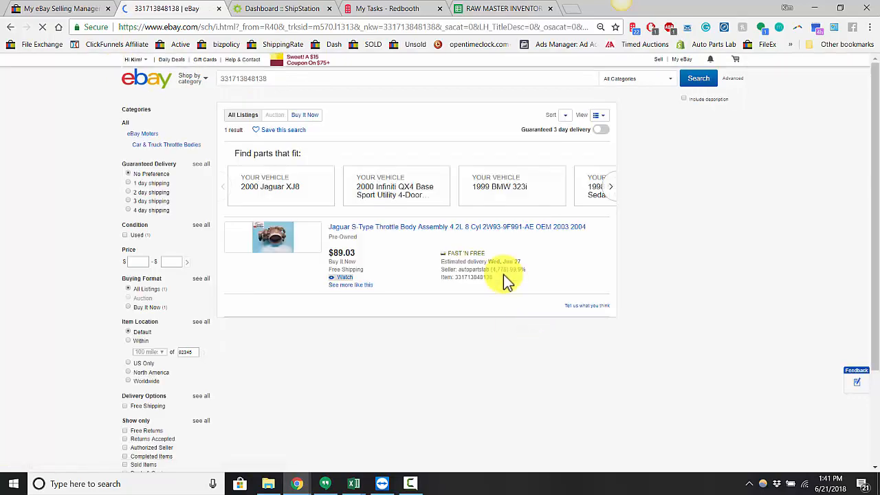
# Step: Open the Jaguar S-Type Throttle Body listing and check the Manufacturer Part Number in its item specifics
pyautogui.click(387, 229)
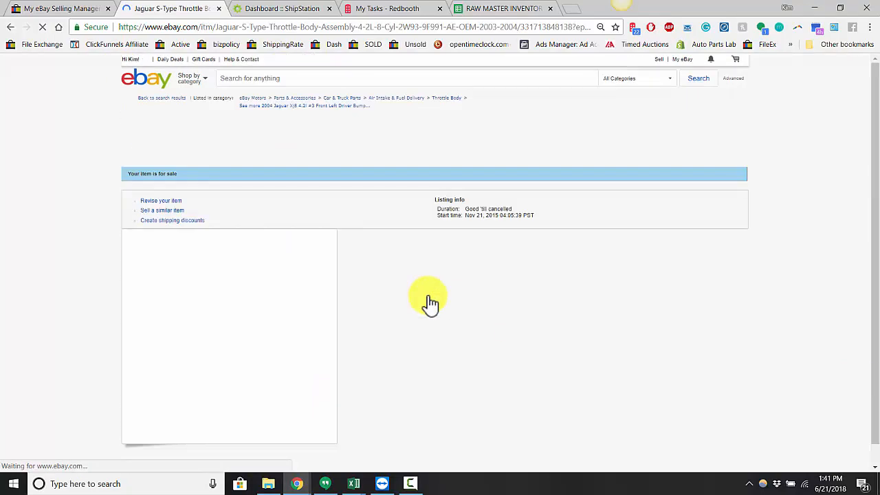
pyautogui.scroll(-15, 356, 337)
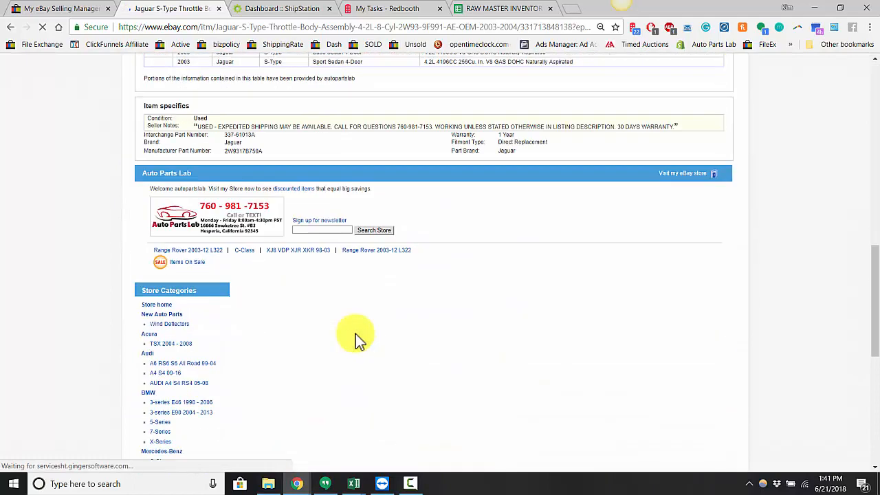
pyautogui.scroll(1, 355, 334)
pyautogui.moveTo(151, 208); pyautogui.dragTo(263, 209)
# Step: Return to the autopartslab_v8 workbook in Excel and copy the ItemID of the 2000 Volvo S40 listing in row 4
pyautogui.moveTo(350, 481)
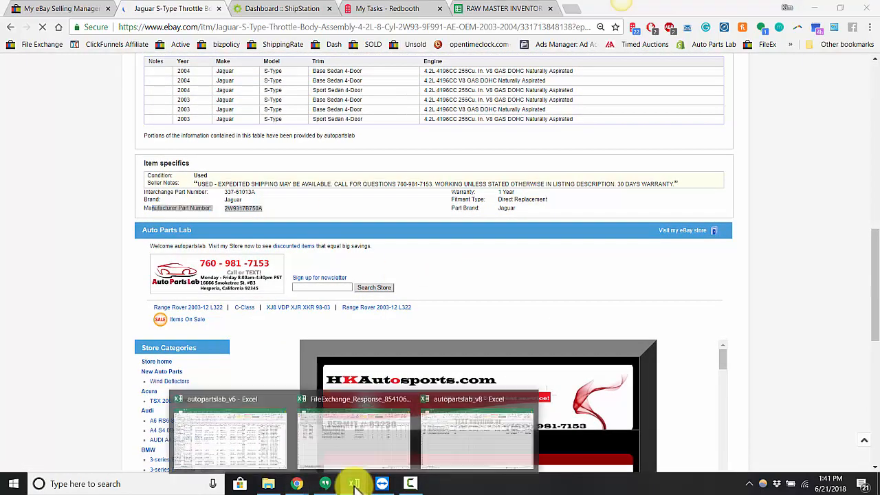
pyautogui.click(472, 459)
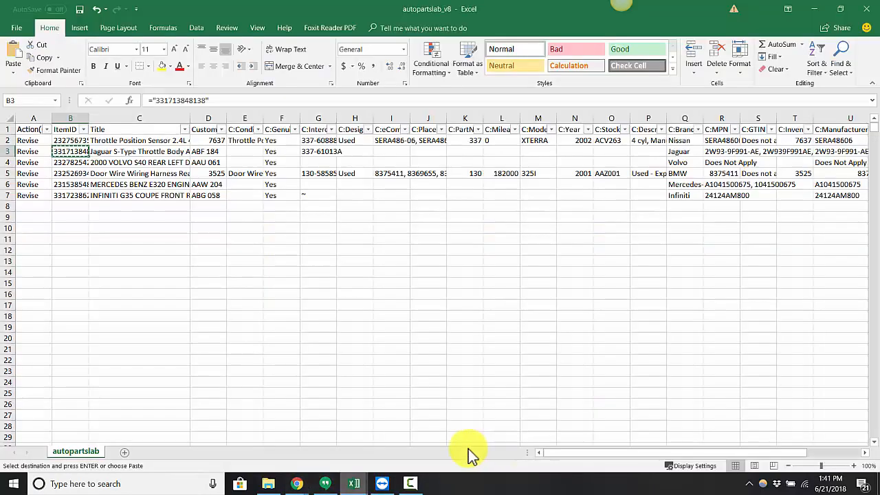
pyautogui.click(109, 199)
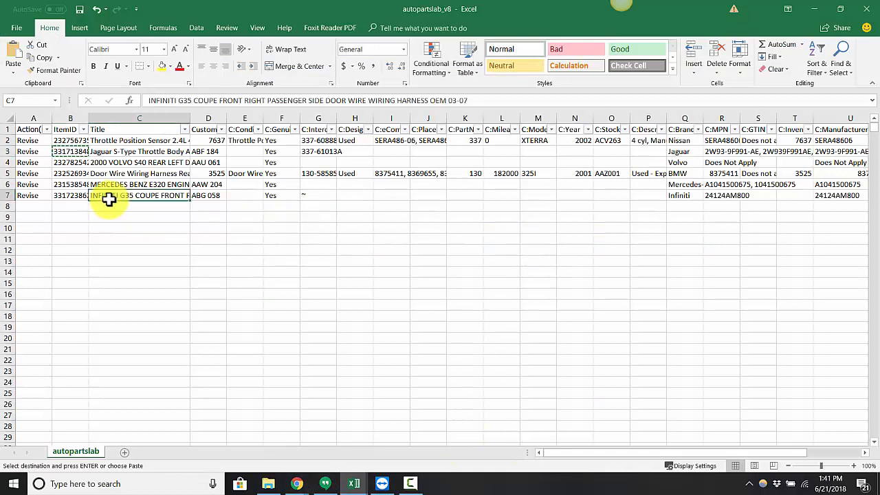
pyautogui.click(70, 163)
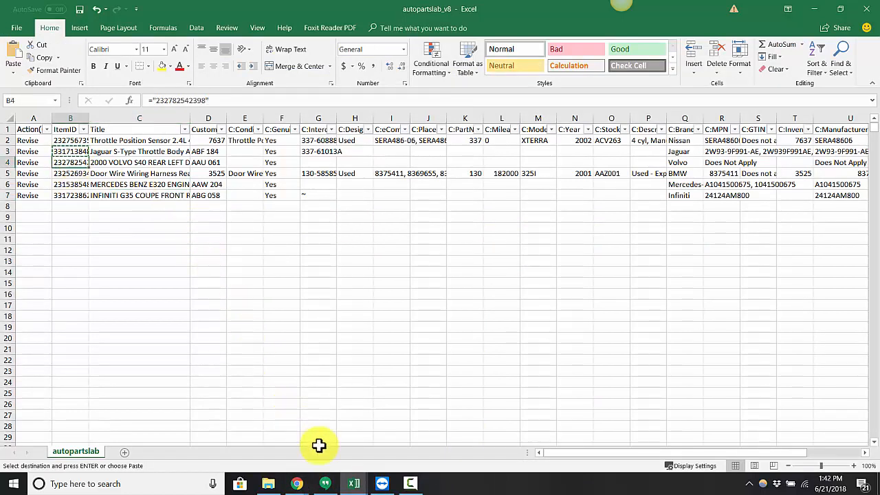
pyautogui.moveTo(292, 483)
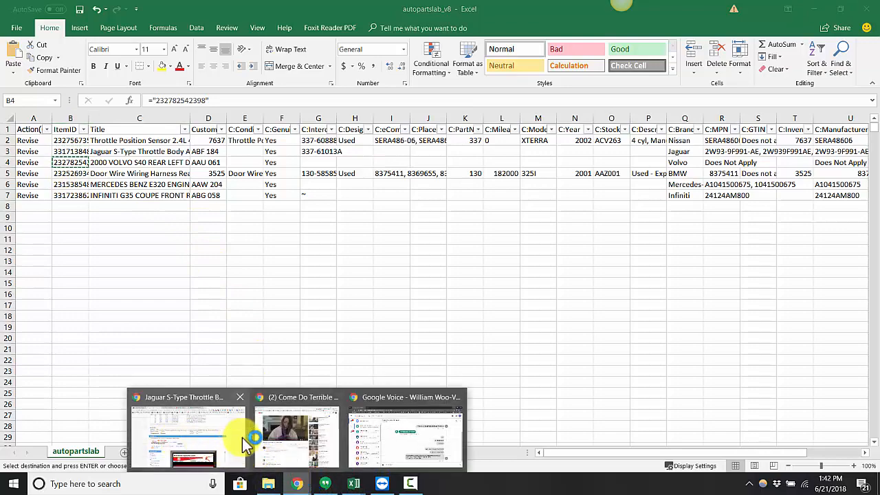
pyautogui.click(240, 437)
pyautogui.scroll(5, 278, 165)
pyautogui.scroll(5, 279, 165)
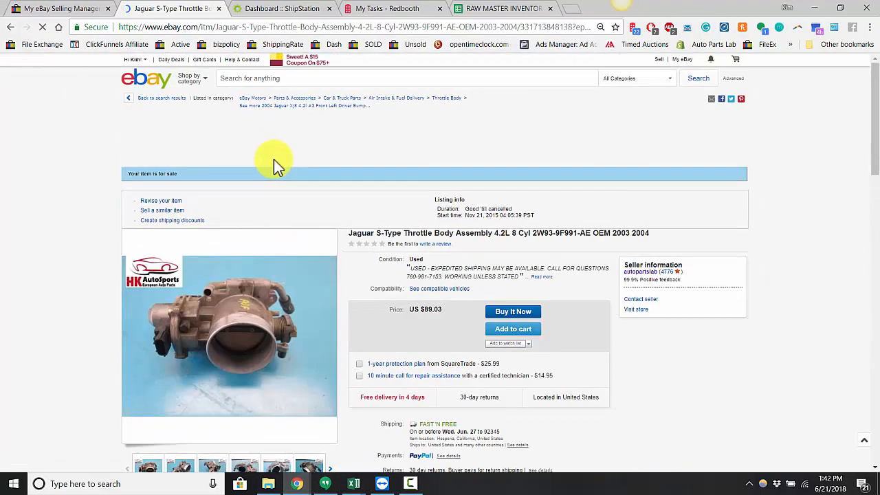
pyautogui.click(285, 79)
pyautogui.hotkey('ctrl', 'v')
pyautogui.press('Return')
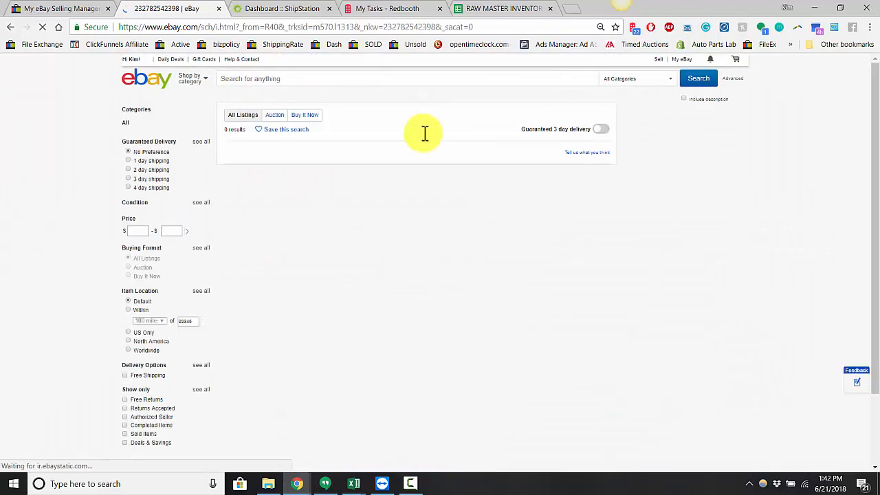
# Step: Go back to the autopartslab_v8 workbook in Excel and copy the ItemID of the BMW Door Wire Wiring Harness listing in row 5
pyautogui.moveTo(354, 482)
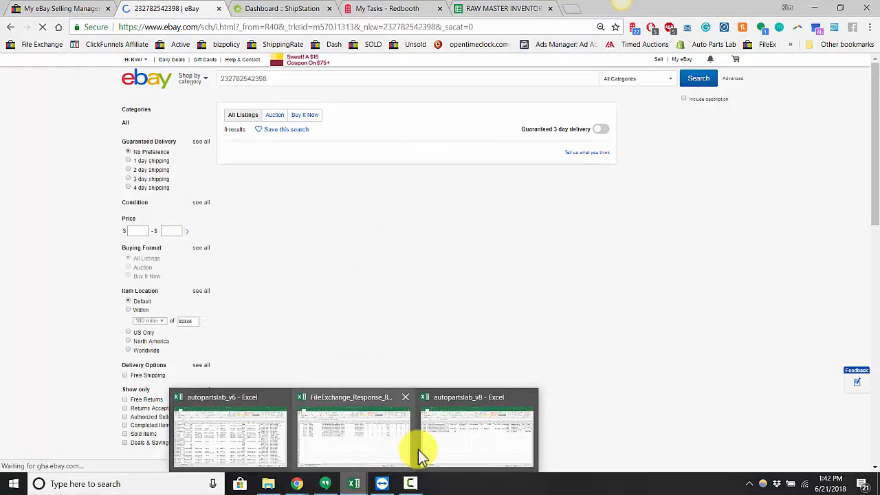
pyautogui.click(421, 450)
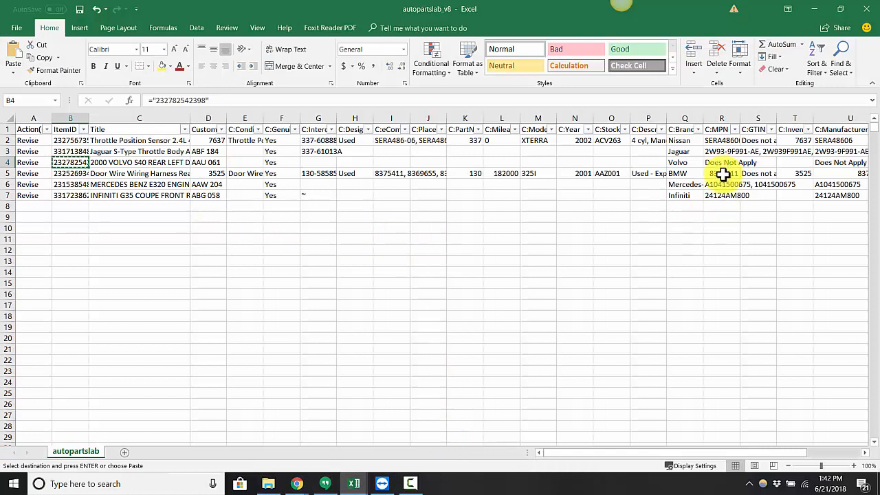
pyautogui.click(77, 173)
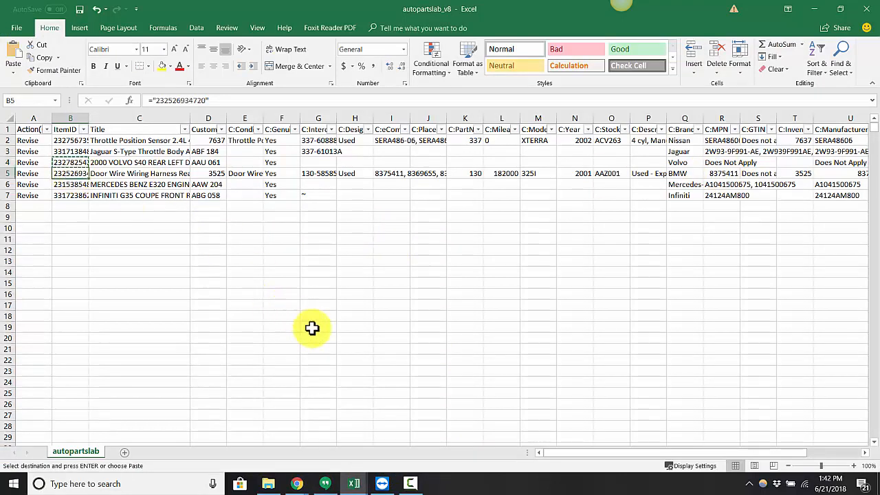
pyautogui.moveTo(297, 481)
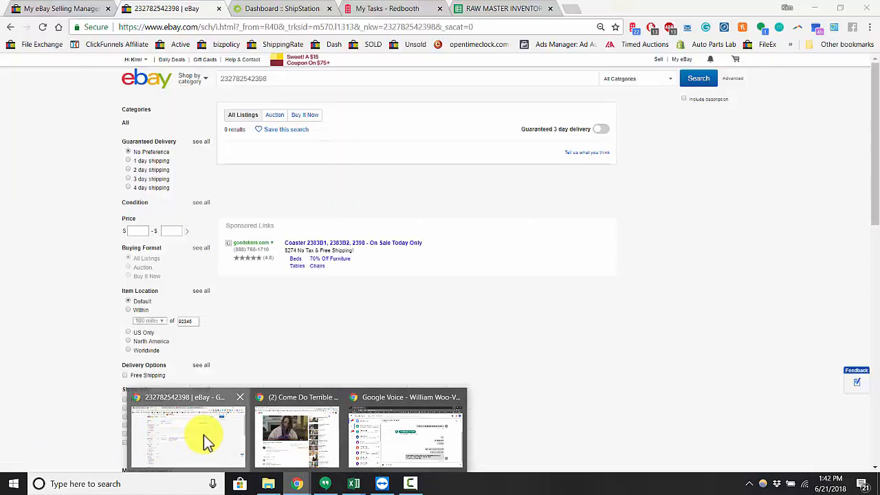
pyautogui.click(199, 437)
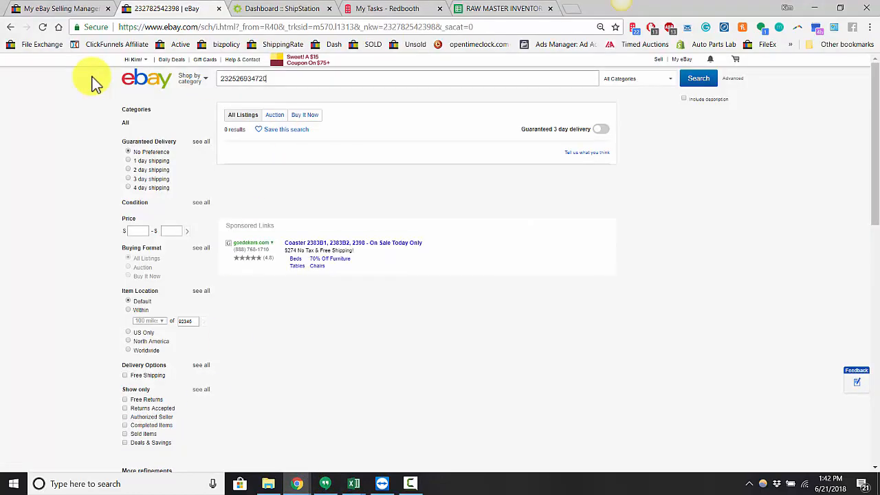
pyautogui.press('Return')
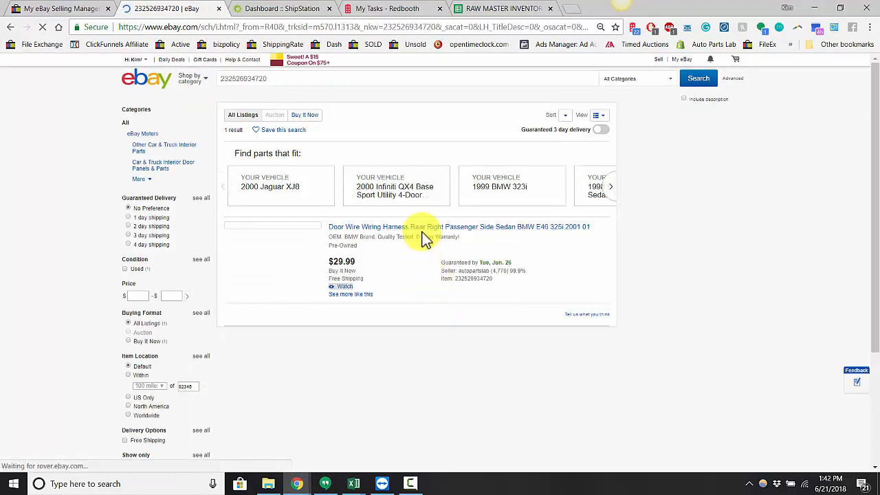
# Step: Open the BMW E46 Door Wire Wiring Harness listing and examine its item specifics, especially the MPN entry
pyautogui.click(422, 228)
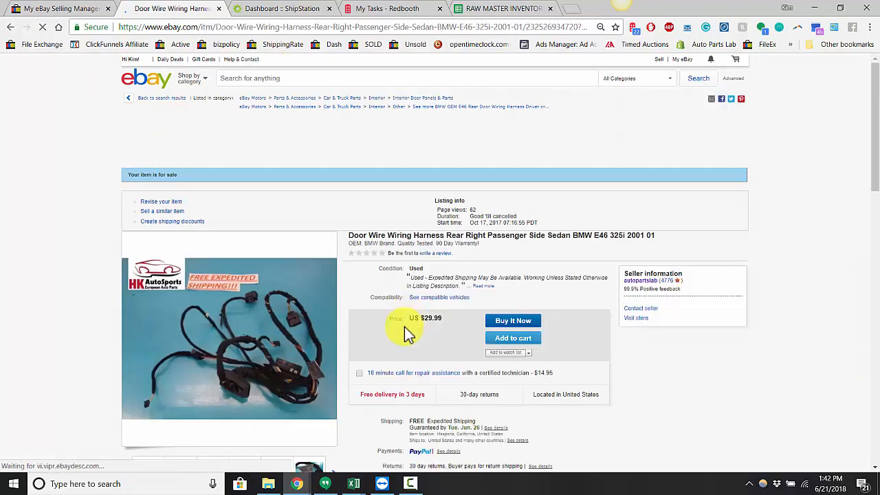
pyautogui.scroll(-5, 406, 333)
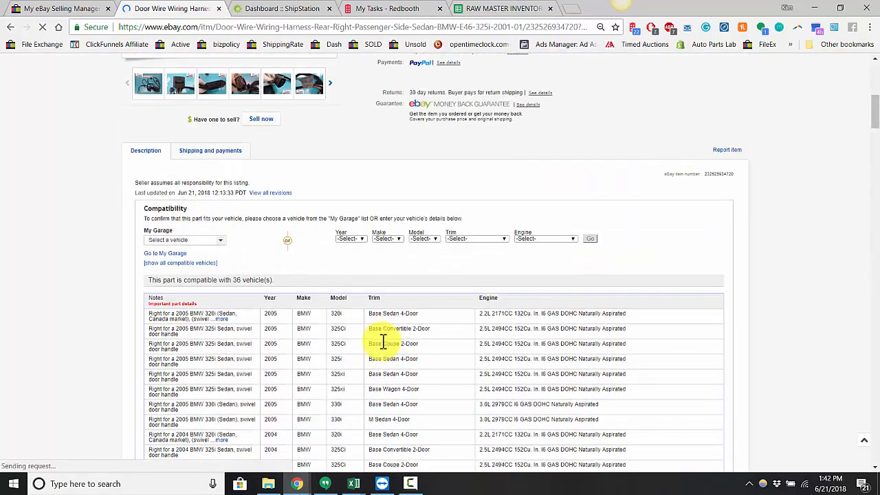
pyautogui.scroll(-8, 381, 342)
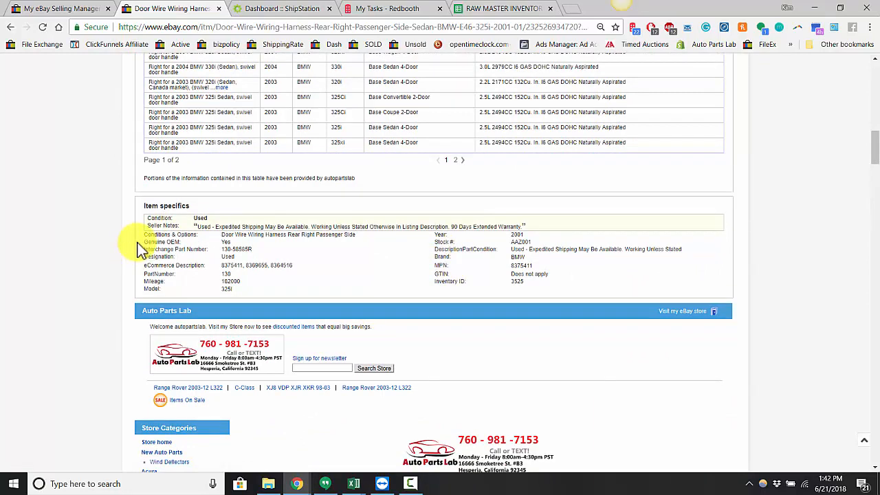
pyautogui.moveTo(141, 237); pyautogui.dragTo(527, 285)
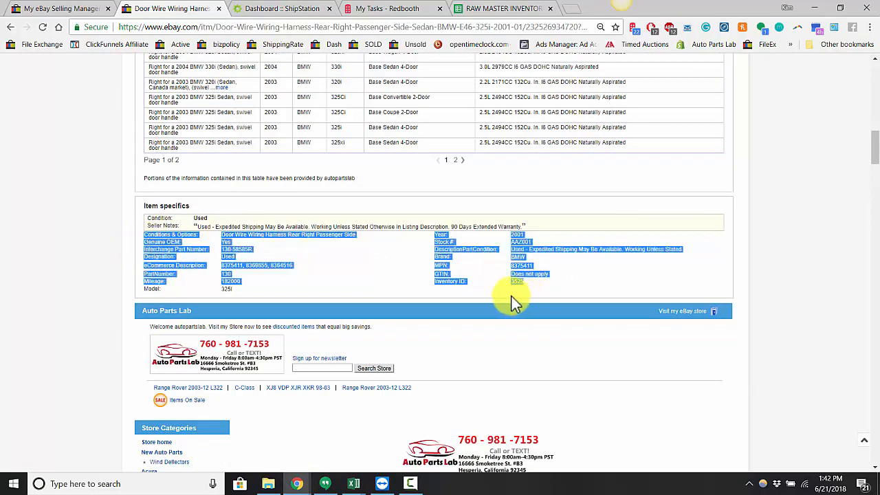
pyautogui.click(458, 278)
pyautogui.moveTo(435, 266); pyautogui.dragTo(449, 267)
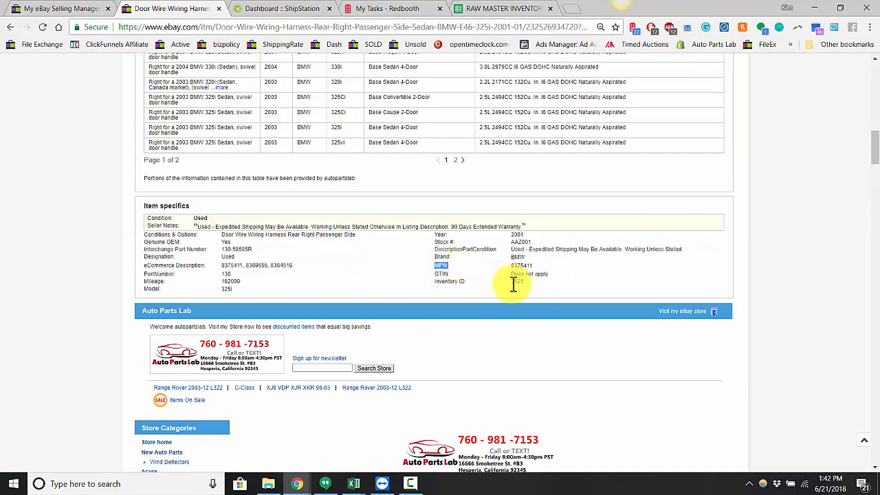
# Step: Open the BMW listing's revision form to examine its MPN and Manufacturer Part Number fields, leaving the form without changes
pyautogui.scroll(13, 513, 284)
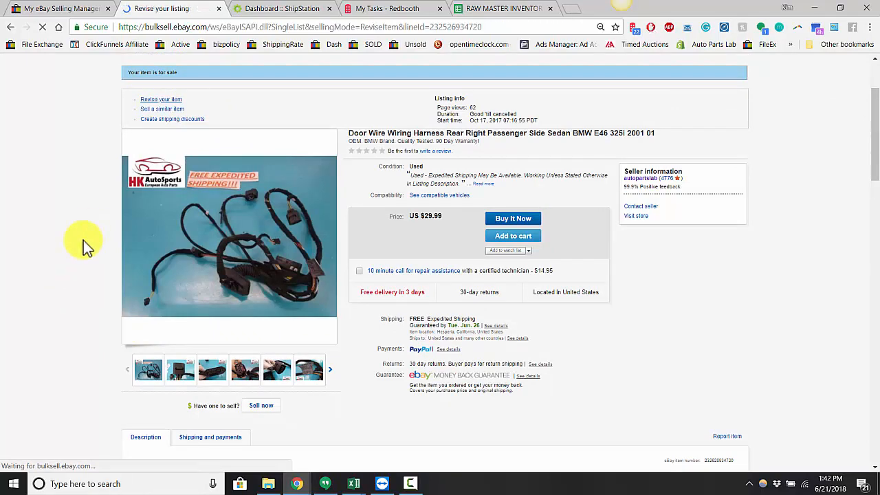
pyautogui.scroll(-5, 117, 267)
pyautogui.scroll(-5, 117, 267)
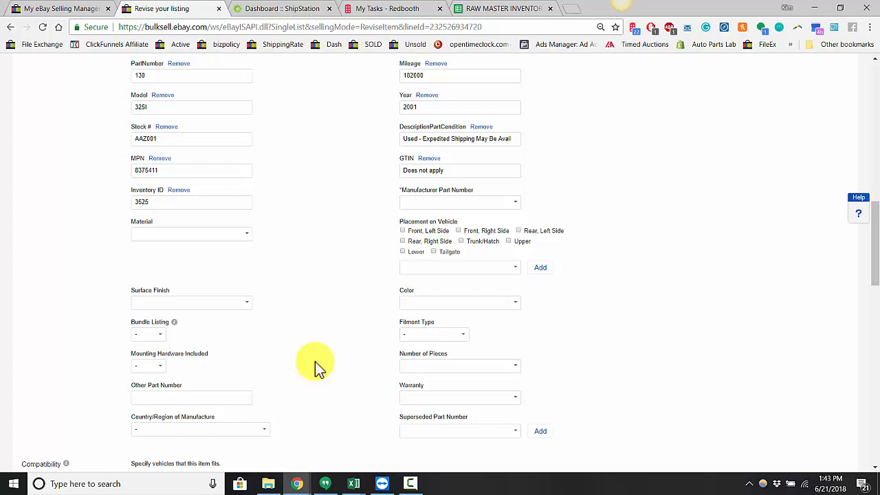
pyautogui.scroll(-3, 315, 359)
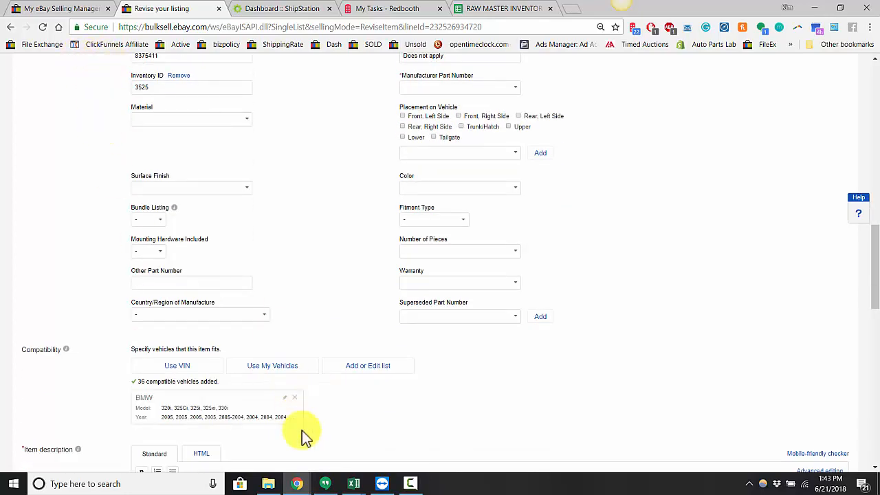
pyautogui.click(10, 27)
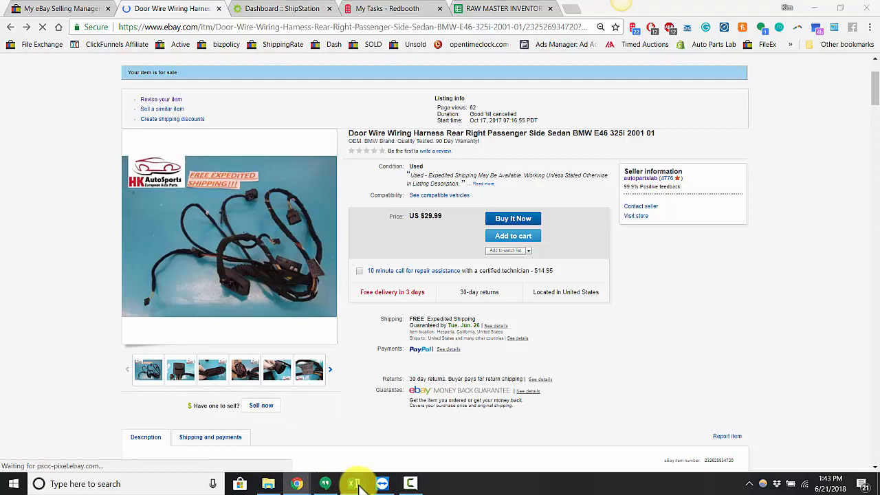
# Step: Switch to the autopartslab_v8 workbook in Excel and review the BMW row's item specifics, including C:MPN, C:Manufacturer Part Number and warranty
pyautogui.moveTo(354, 483)
pyautogui.click(468, 443)
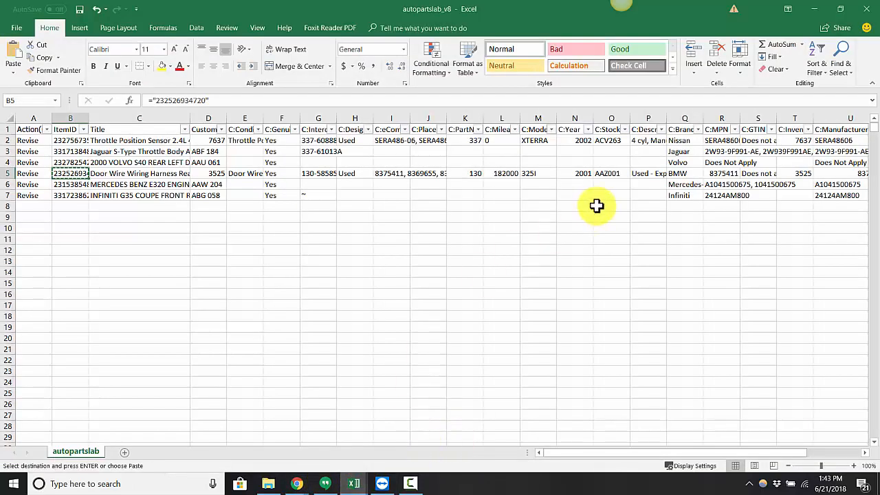
pyautogui.click(589, 174)
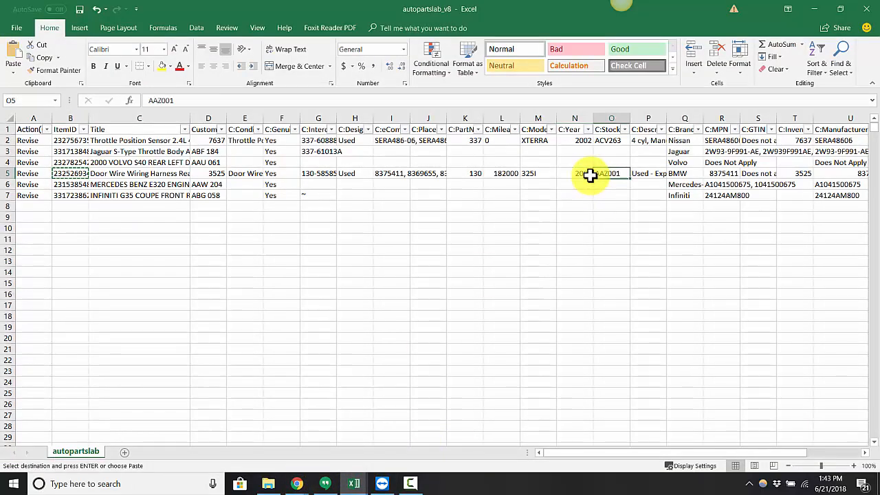
pyautogui.press('Right')
pyautogui.press('Right')
pyautogui.press('Right')
pyautogui.press('Right')
pyautogui.press('Right')
pyautogui.press('Right')
pyautogui.press('Right')
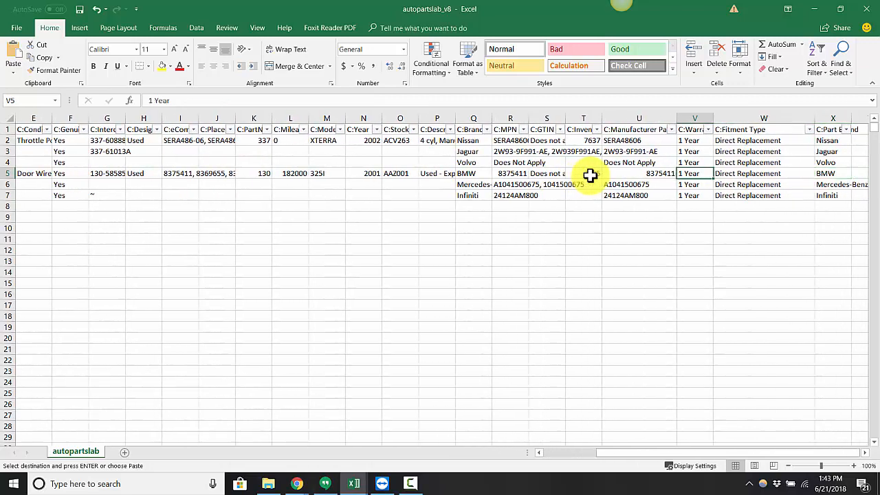
pyautogui.press('Left')
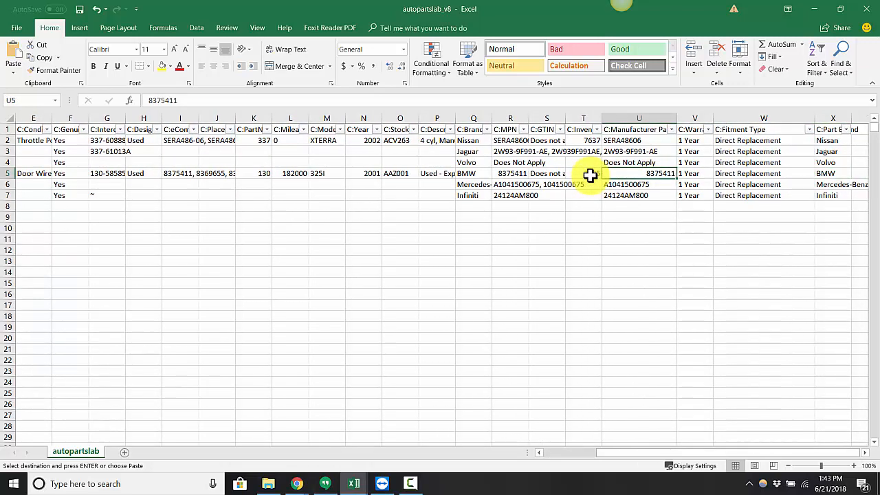
pyautogui.press('Left')
pyautogui.press('Left')
pyautogui.press('Left')
pyautogui.press('Left')
pyautogui.press('Left')
pyautogui.press('Left')
pyautogui.press('Left')
pyautogui.press('Left')
pyautogui.press('Left')
pyautogui.press('Left')
pyautogui.press('Left')
pyautogui.press('Left')
pyautogui.press('Left')
pyautogui.press('Left')
pyautogui.press('Left')
pyautogui.press('Left')
pyautogui.press('Left')
pyautogui.press('Left')
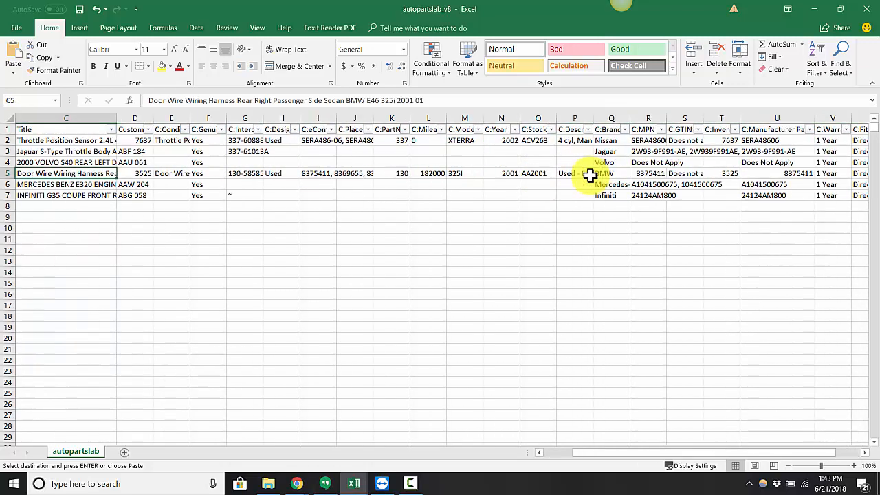
# Step: Go through the BMW row cell by cell, from the title across to the C:Manufacturer Part Number column
pyautogui.press('Right')
pyautogui.press('Right')
pyautogui.press('Left')
pyautogui.press('Left')
pyautogui.press('Right')
pyautogui.press('Right')
pyautogui.press('Right')
pyautogui.press('Right')
pyautogui.press('Right')
pyautogui.press('Right')
pyautogui.press('Right')
pyautogui.press('Right')
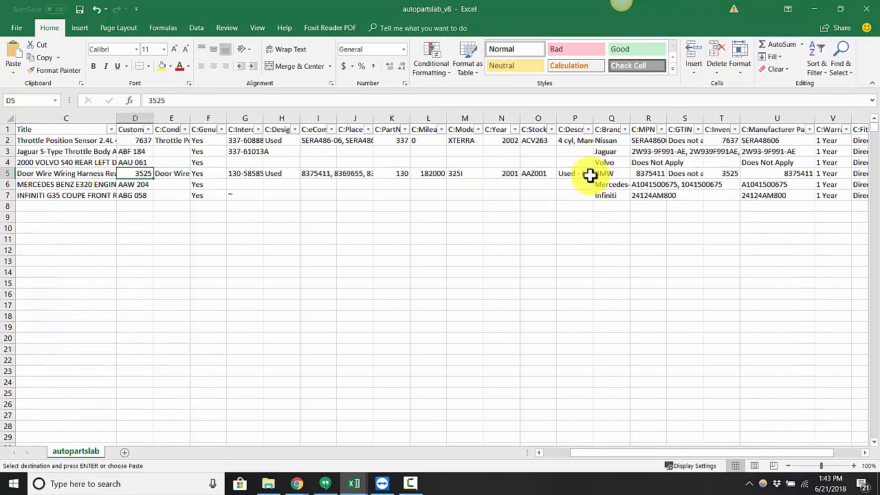
pyautogui.press('Right')
pyautogui.press('Right')
pyautogui.press('Right')
pyautogui.press('Right')
pyautogui.press('Right')
pyautogui.press('Right')
pyautogui.press('Right')
pyautogui.press('Right')
pyautogui.press('Right')
pyautogui.press('Right')
pyautogui.press('Right')
pyautogui.press('Left')
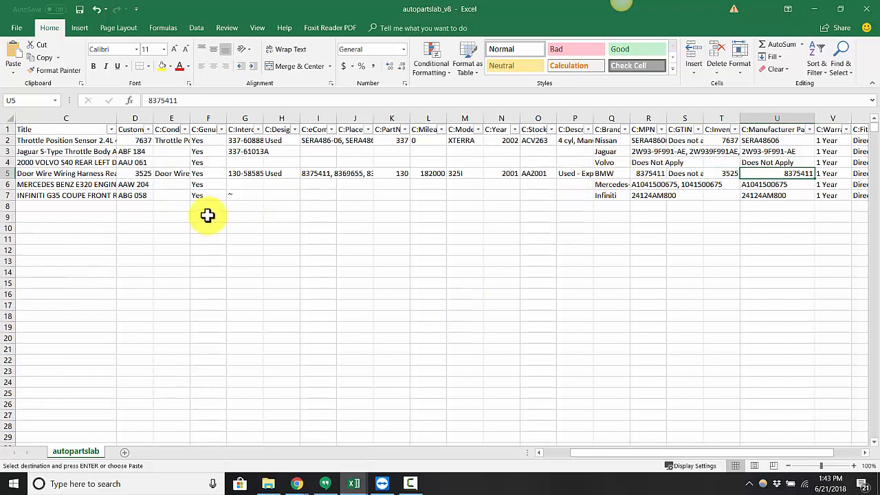
# Step: Save the revised workbook and upload autopartslab_v8.csv through eBay File Exchange in Chrome
pyautogui.click(79, 9)
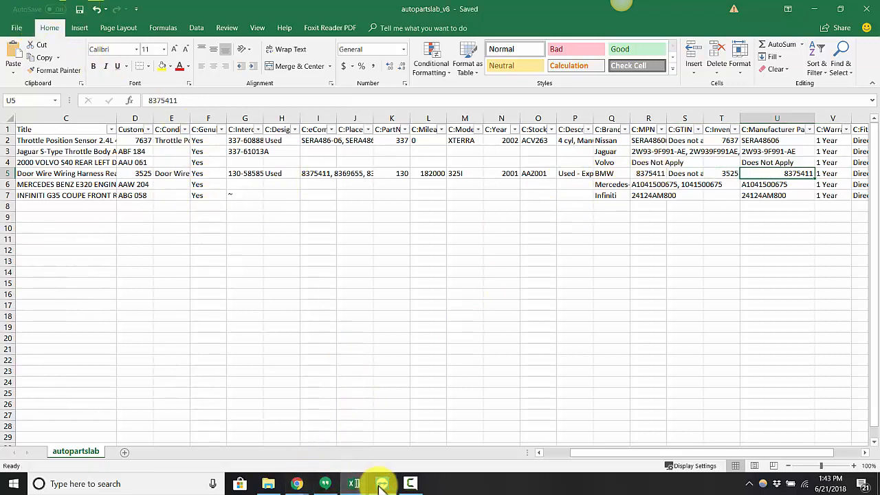
pyautogui.moveTo(290, 481)
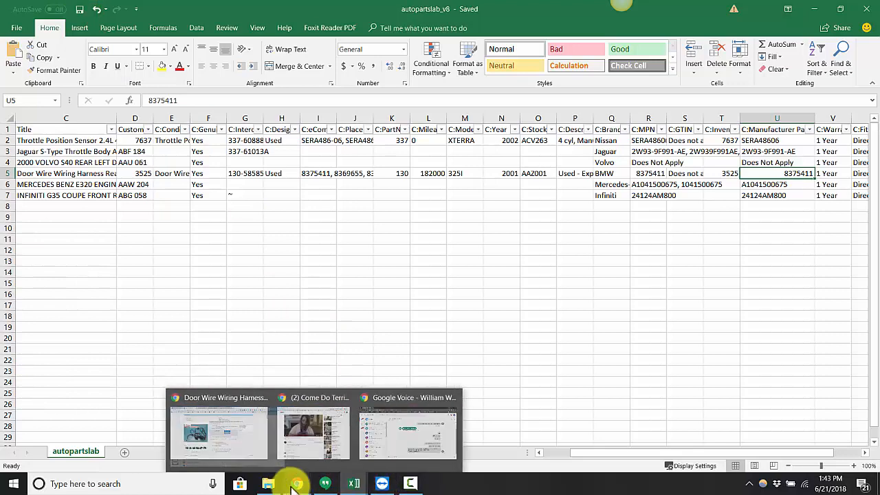
pyautogui.click(198, 445)
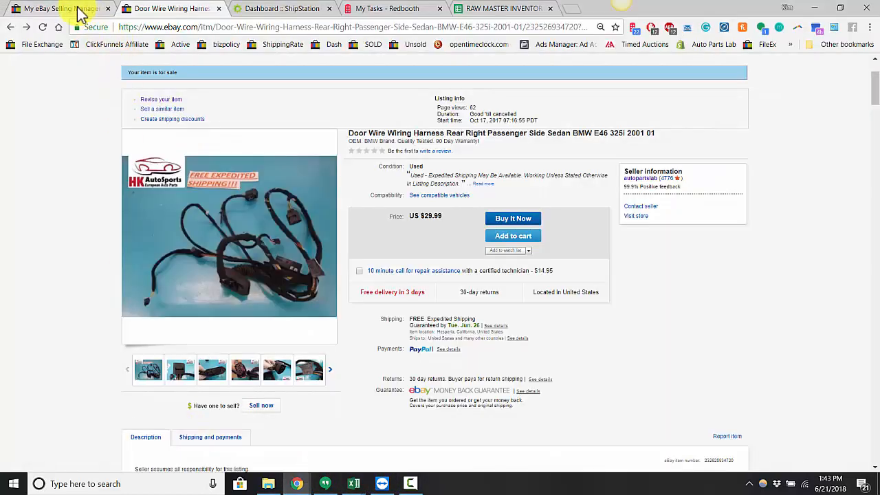
pyautogui.click(43, 44)
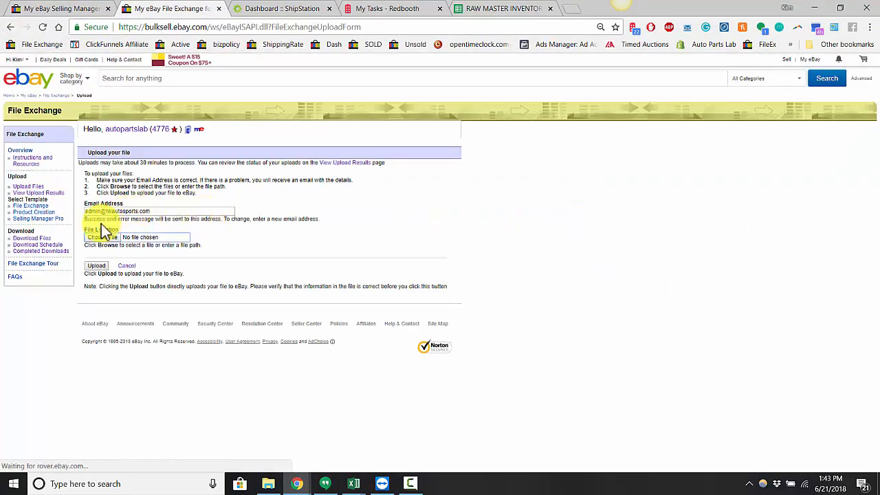
pyautogui.click(103, 238)
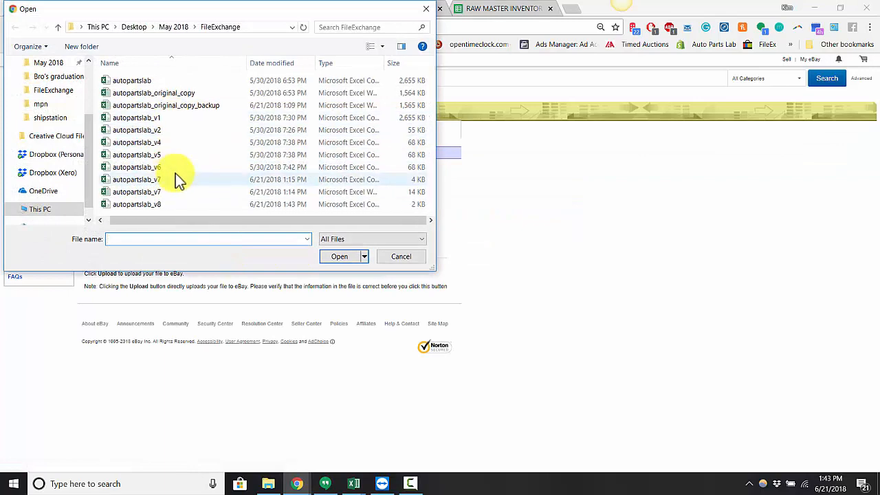
pyautogui.click(145, 206)
pyautogui.click(337, 256)
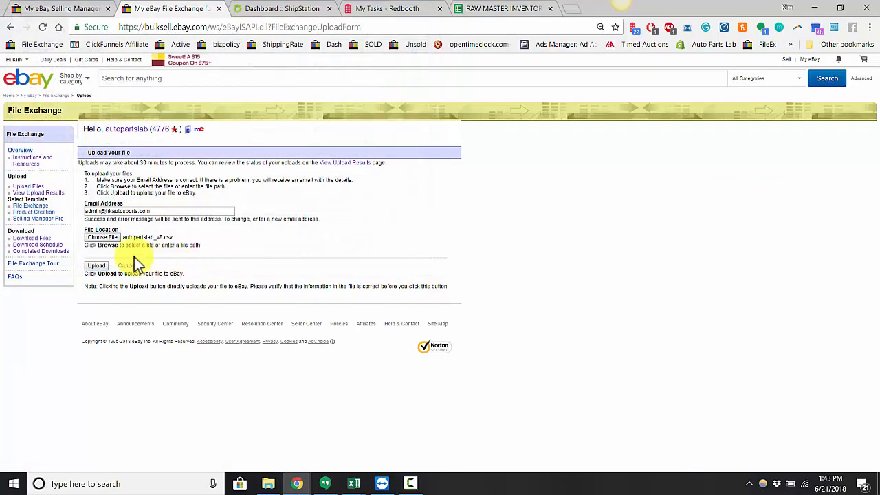
pyautogui.click(96, 265)
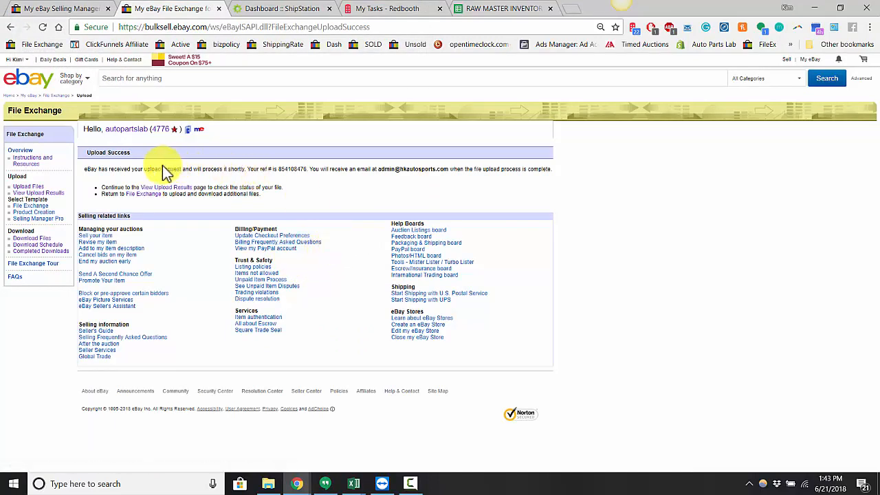
# Step: Read the upload confirmation message, and open the upload results page to check the file's processing status
pyautogui.moveTo(110, 172); pyautogui.dragTo(530, 174)
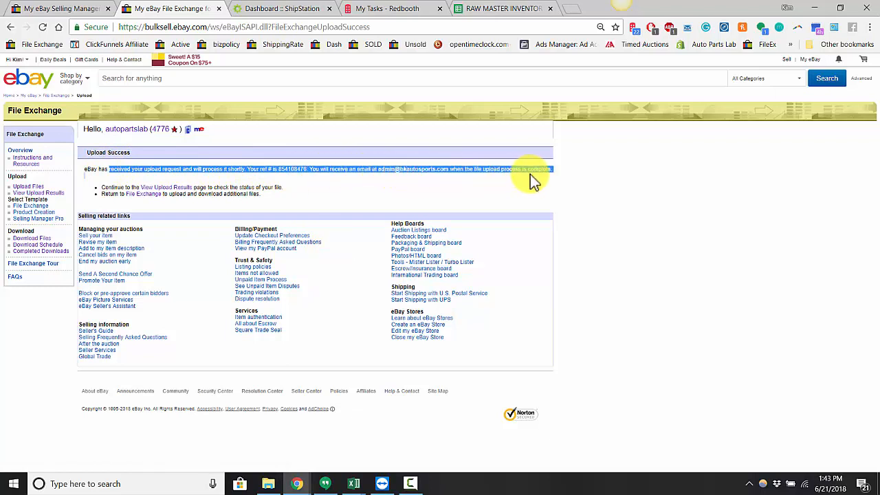
pyautogui.click(533, 212)
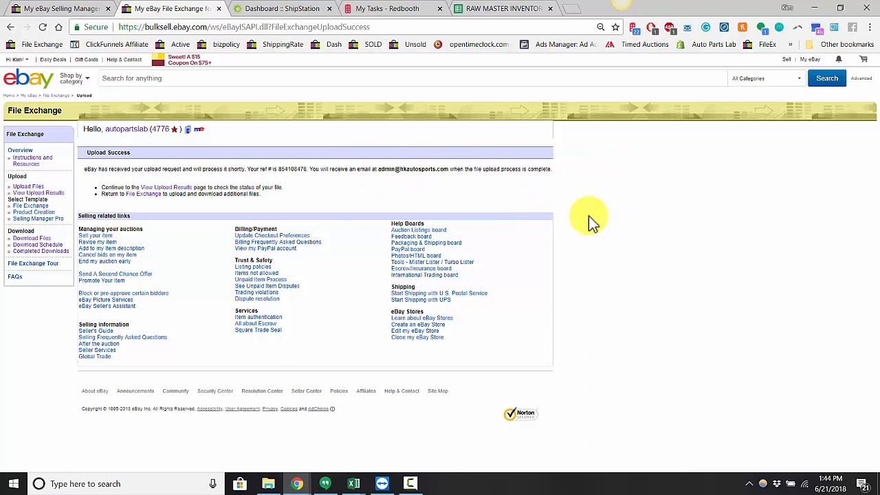
pyautogui.click(30, 193)
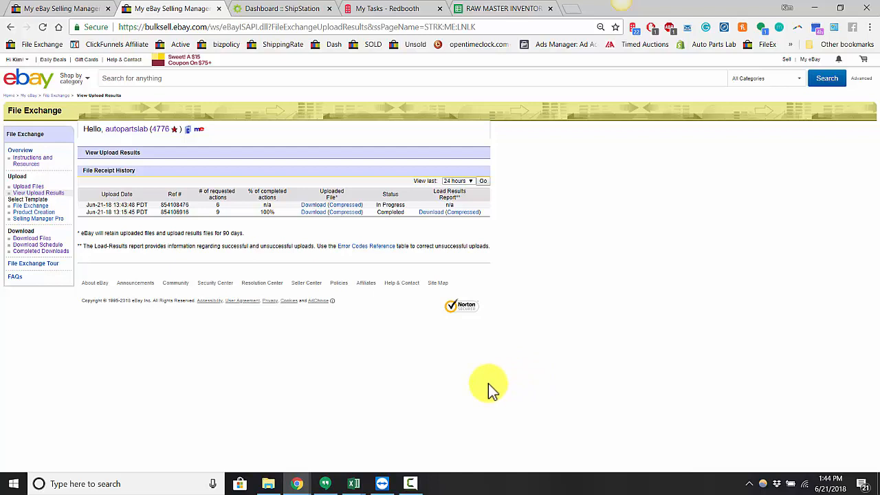
pyautogui.click(413, 484)
pyautogui.moveTo(663, 430); pyautogui.dragTo(667, 329)
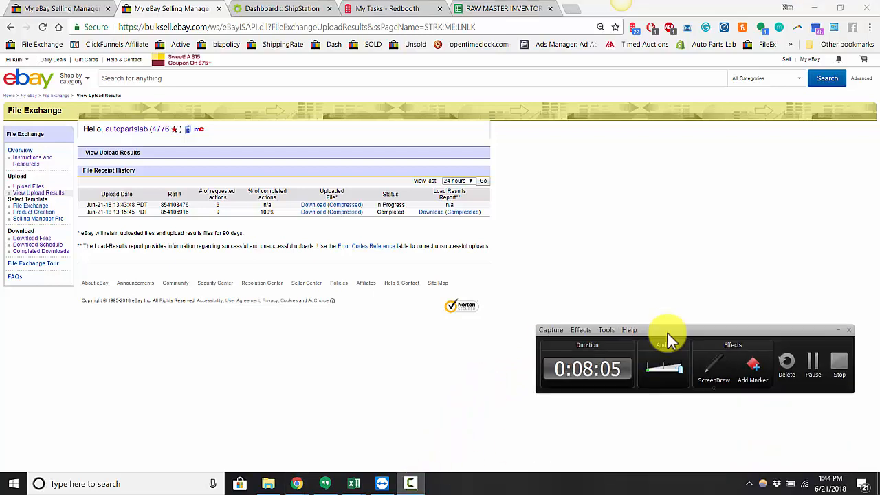
pyautogui.click(813, 367)
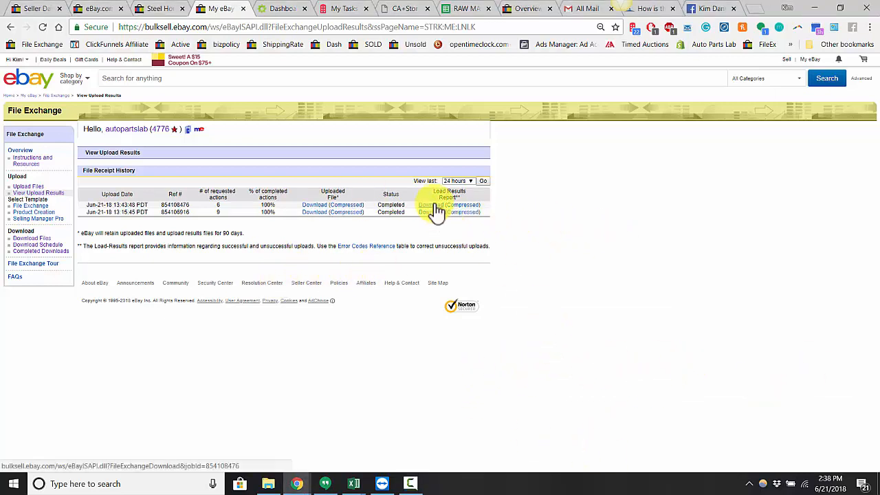
# Step: Close the Steel Horse browser tab, and copy the BMW row's manufacturer part number from the autopartslab_v8 workbook in Excel
pyautogui.click(182, 9)
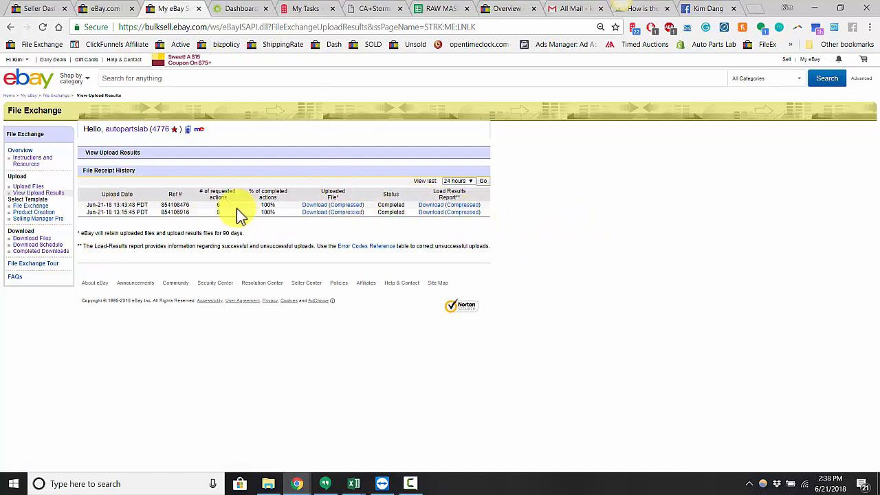
pyautogui.moveTo(352, 483)
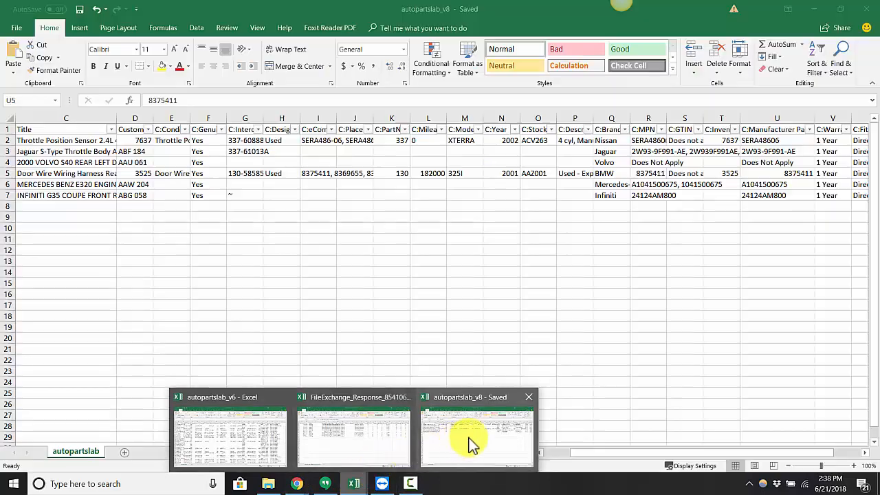
pyautogui.click(470, 443)
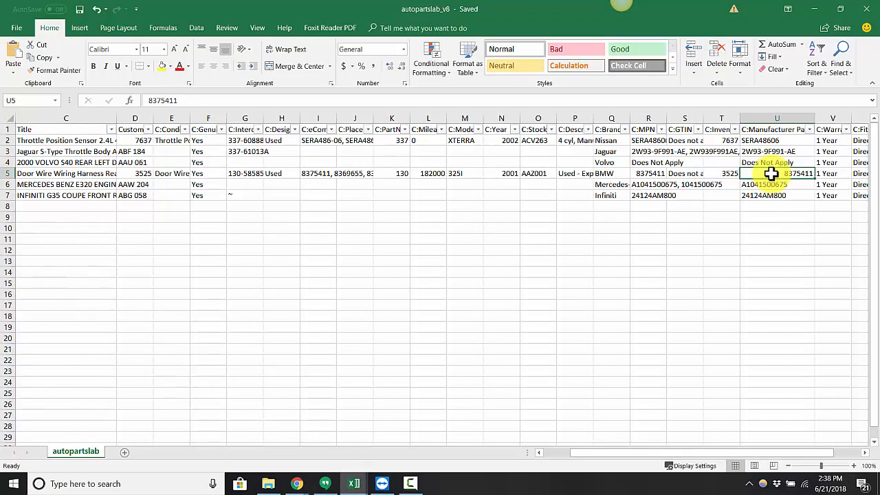
pyautogui.hotkey('ctrl', 'c')
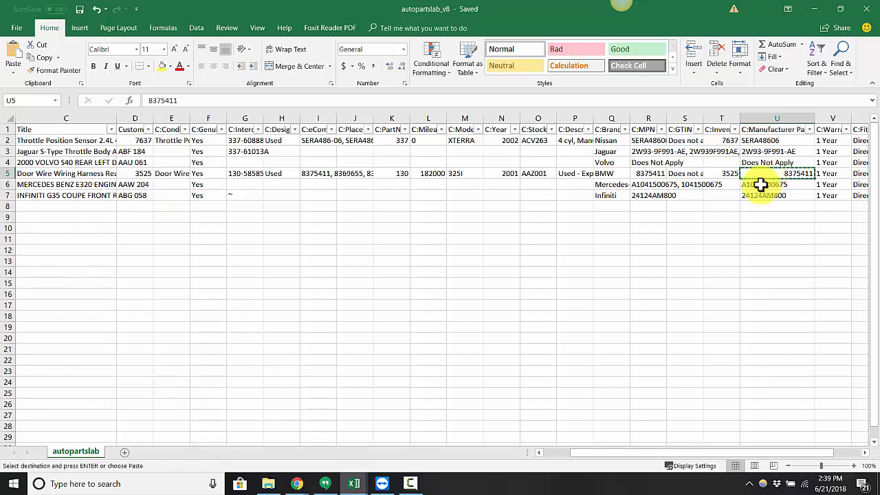
# Step: Switch to the eBay purchase history page in Chrome and search eBay for the copied part number 8375411
pyautogui.moveTo(294, 479)
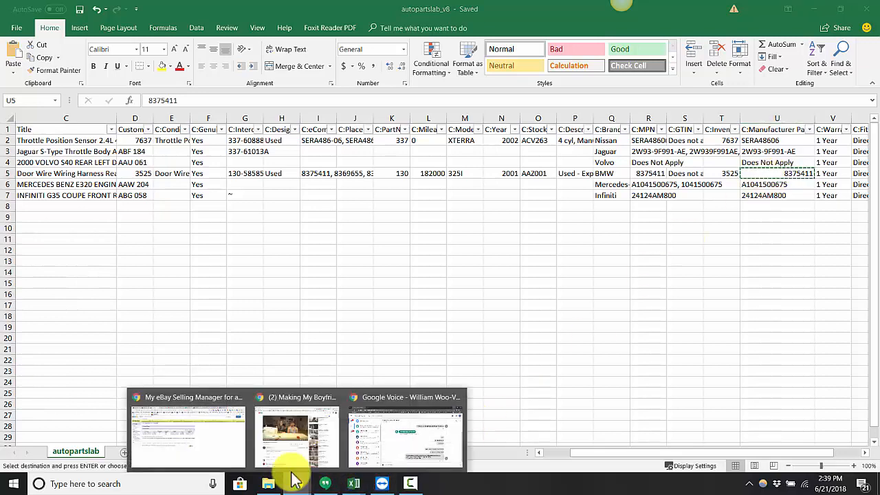
pyautogui.click(203, 447)
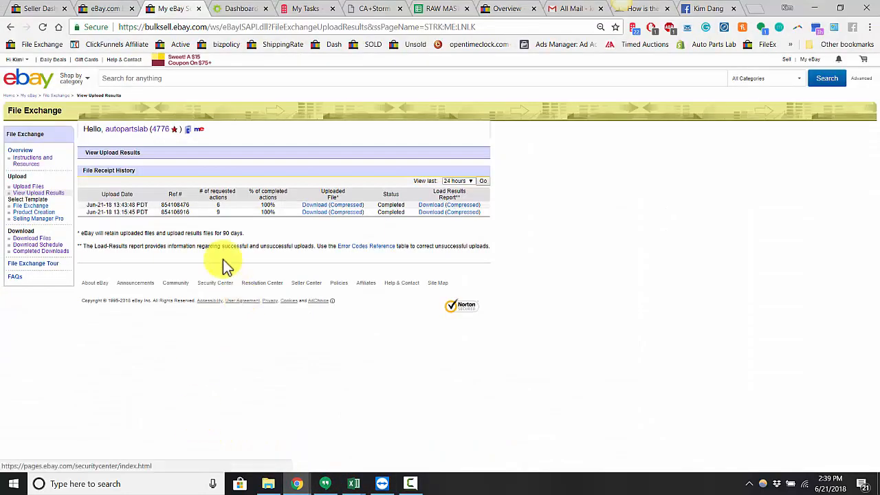
pyautogui.click(96, 8)
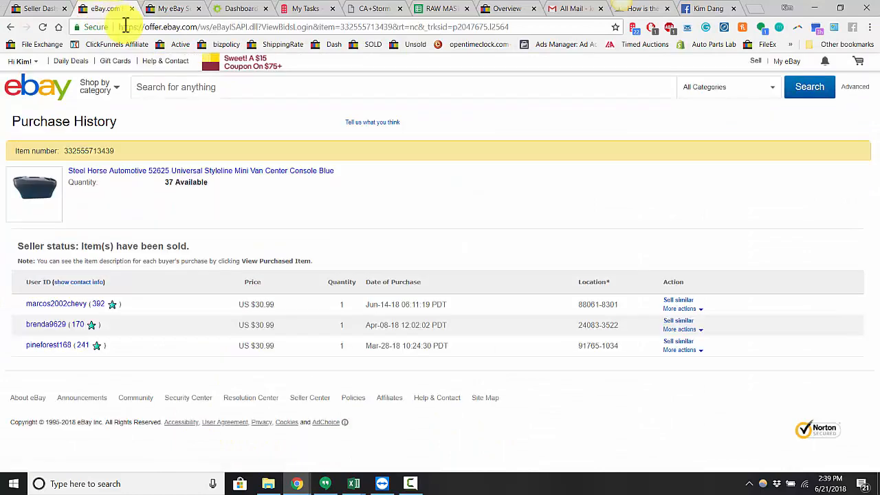
pyautogui.click(160, 89)
pyautogui.hotkey('ctrl', 'v')
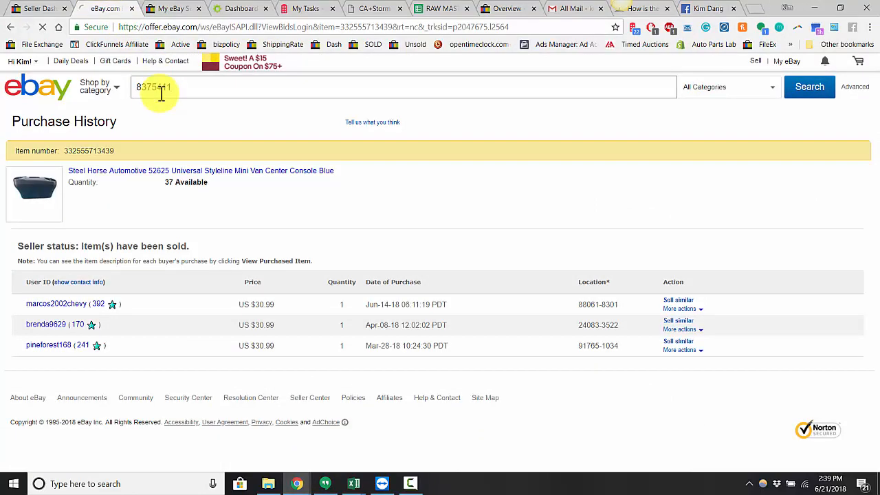
pyautogui.press('Return')
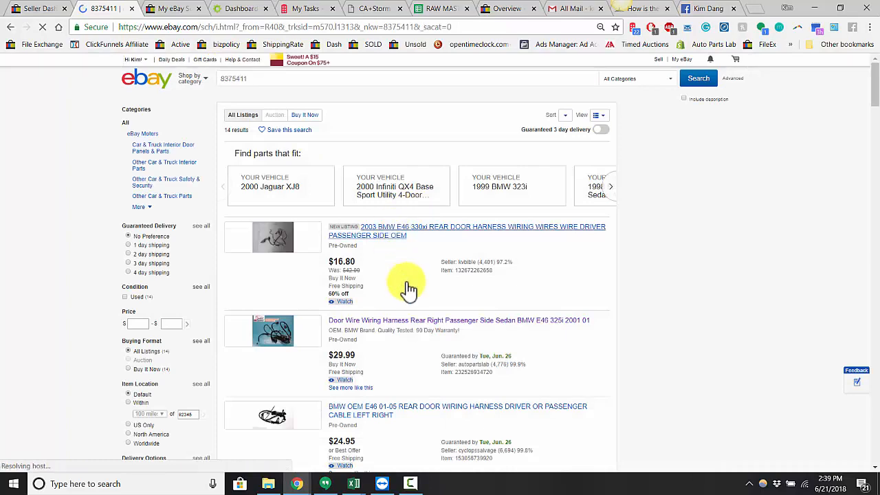
# Step: Open the Door Wire Wiring Harness BMW E46 325i listing and examine the Manufacturer Part Number in its item specifics
pyautogui.click(409, 322)
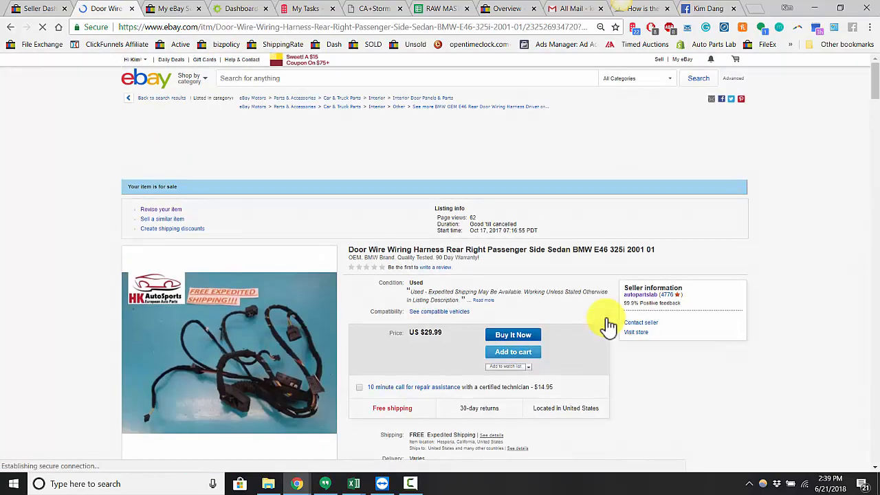
pyautogui.scroll(-15, 608, 327)
pyautogui.scroll(-3, 608, 325)
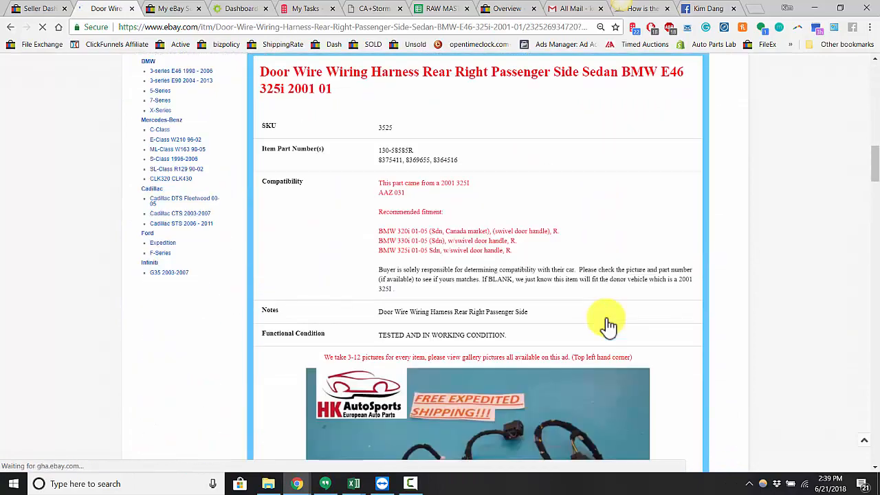
pyautogui.scroll(6, 608, 325)
pyautogui.tripleClick(444, 191)
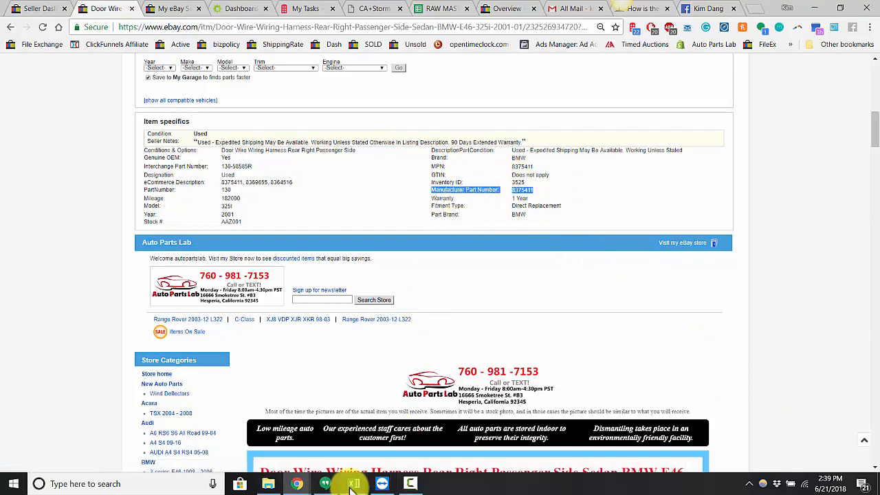
# Step: Switch to the autopartslab_v8 workbook in Excel, widen the C:Warranty column and check its entries for all listings
pyautogui.moveTo(352, 485)
pyautogui.click(481, 449)
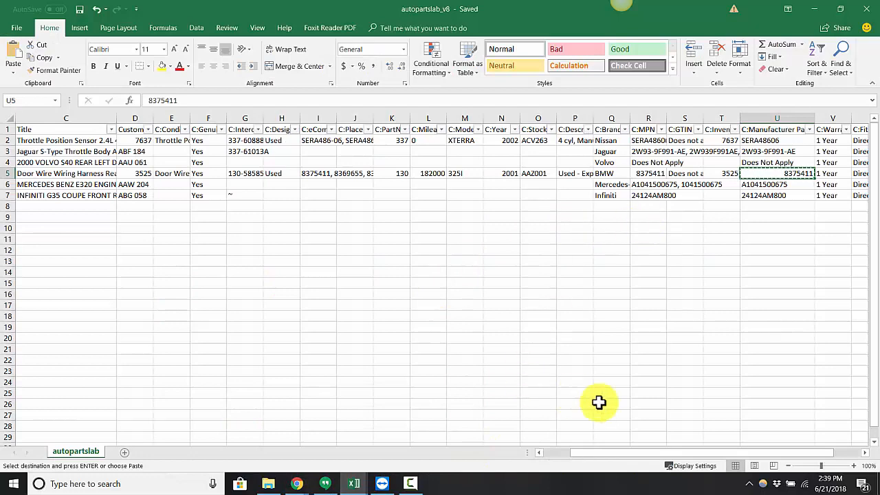
pyautogui.moveTo(634, 452); pyautogui.dragTo(689, 454)
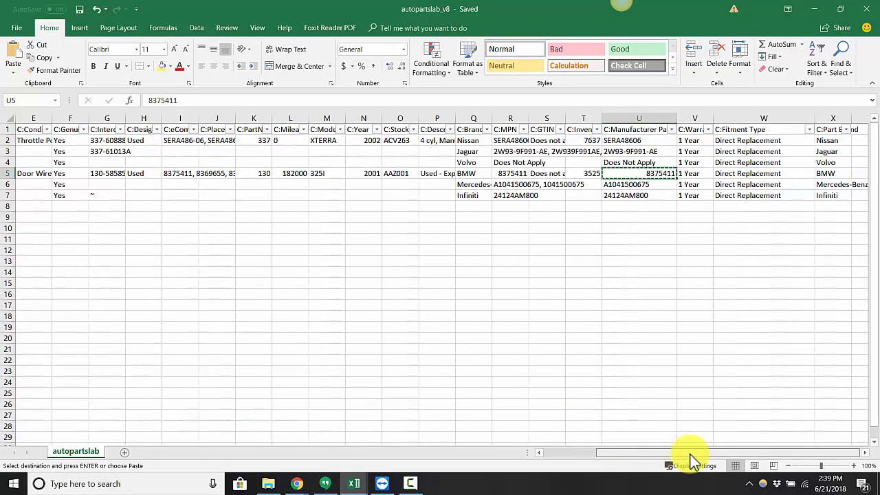
pyautogui.moveTo(714, 118); pyautogui.dragTo(752, 119)
pyautogui.click(703, 140)
pyautogui.click(701, 196)
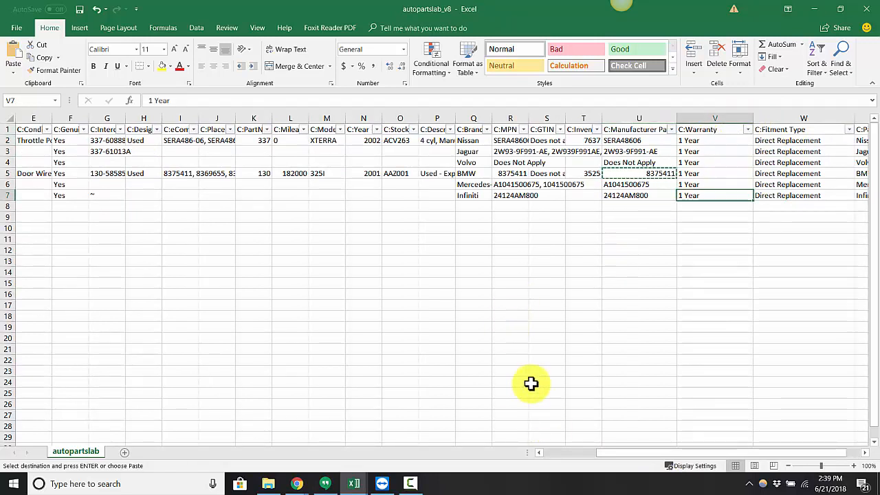
# Step: Switch to the BMW wiring harness listing in Chrome and check the Warranty entry in its item specifics
pyautogui.click(295, 483)
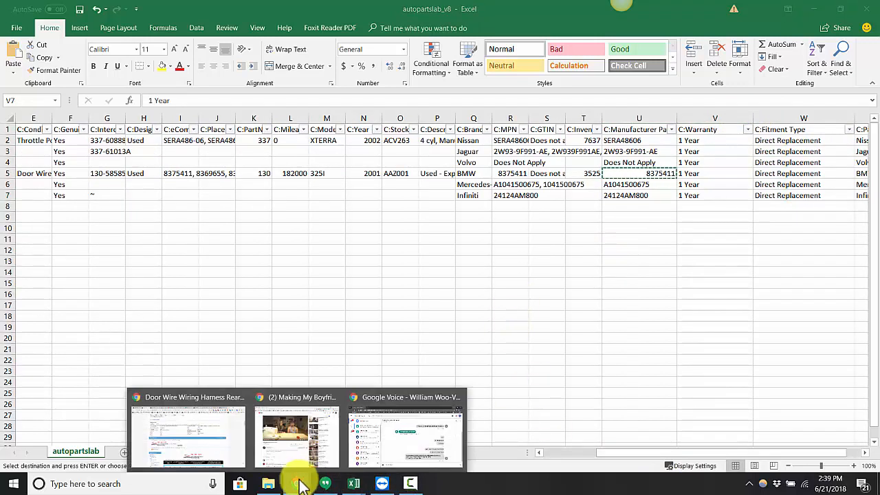
pyautogui.click(194, 437)
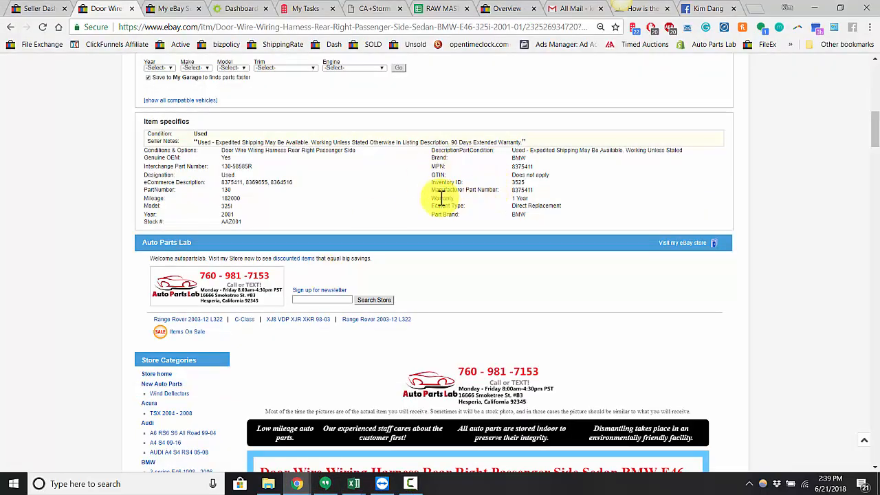
pyautogui.moveTo(440, 198); pyautogui.dragTo(550, 195)
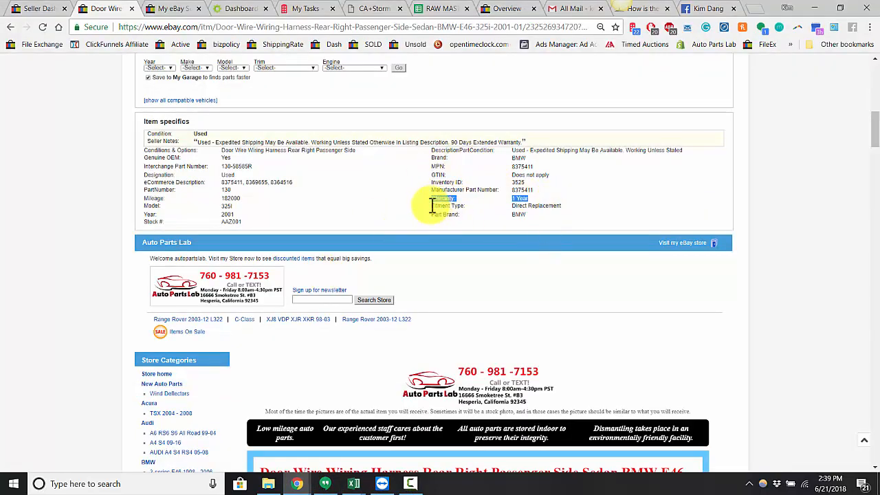
# Step: Open the BMW wiring harness listing for revision and examine its item specifics, including Manufacturer Part Number, Warranty and the custom fields
pyautogui.scroll(10, 212, 196)
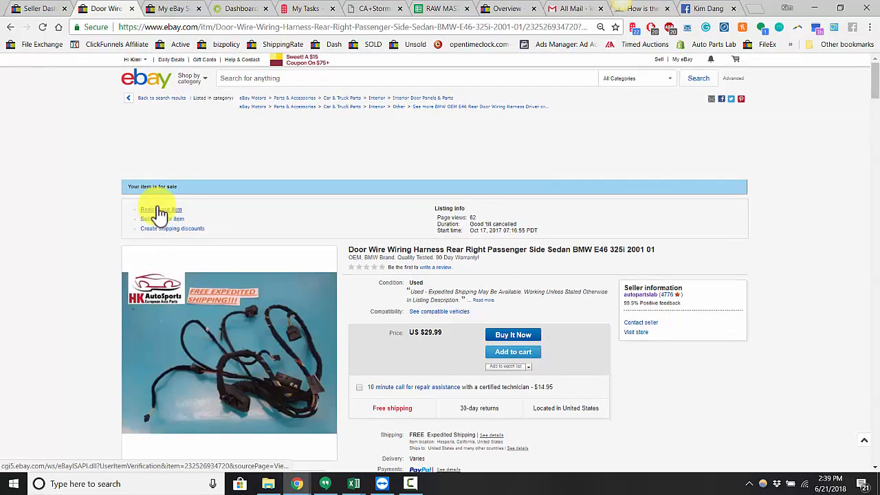
pyautogui.click(159, 211)
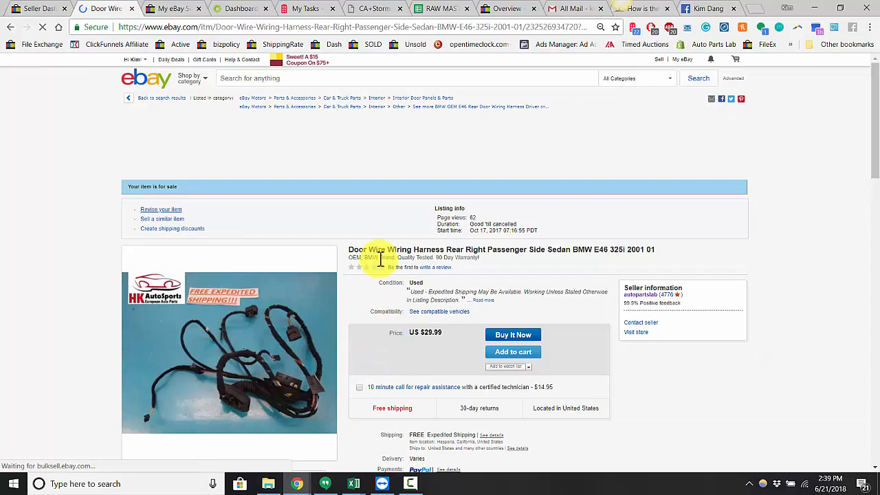
pyautogui.scroll(-3, 109, 310)
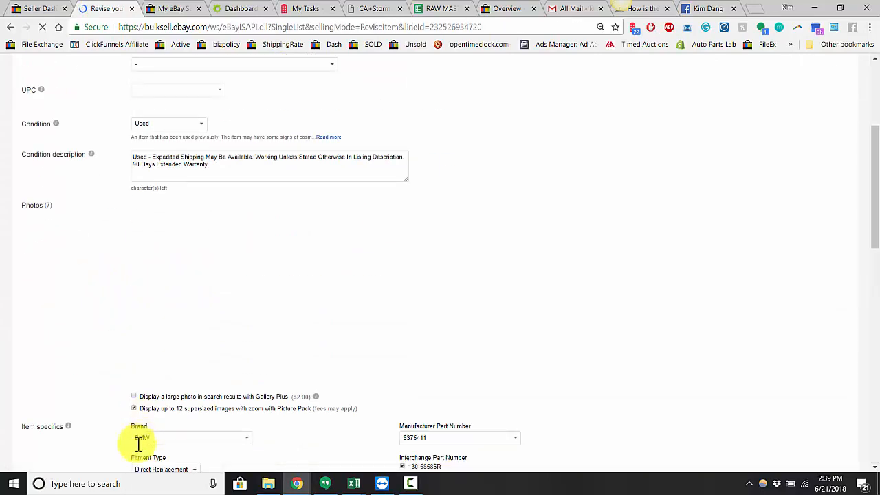
pyautogui.scroll(-5, 130, 433)
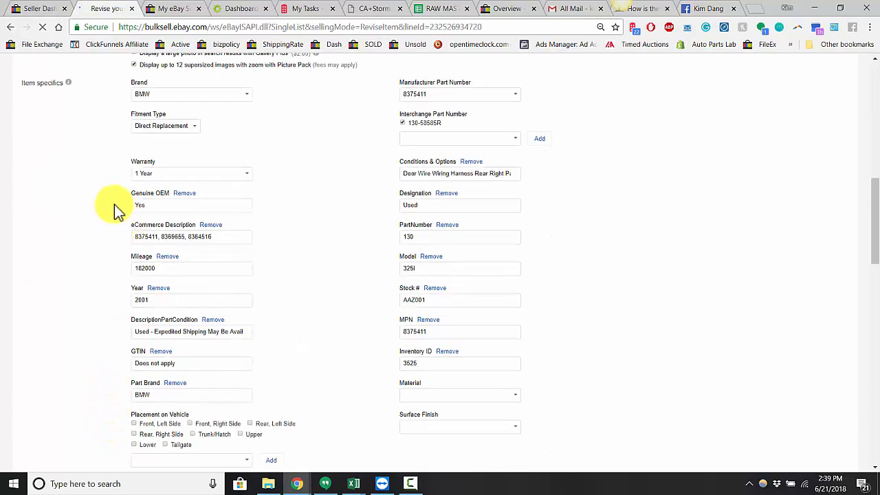
pyautogui.scroll(1, 115, 201)
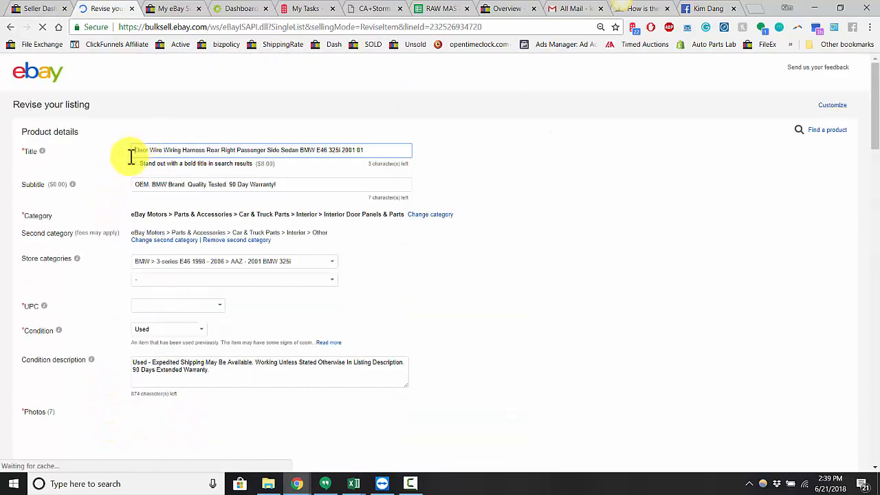
pyautogui.scroll(-8, 105, 253)
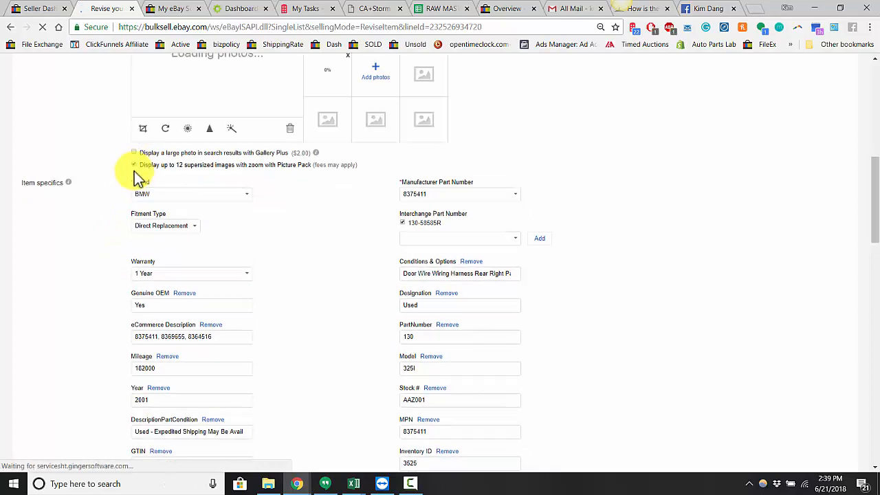
pyautogui.scroll(-4, 363, 269)
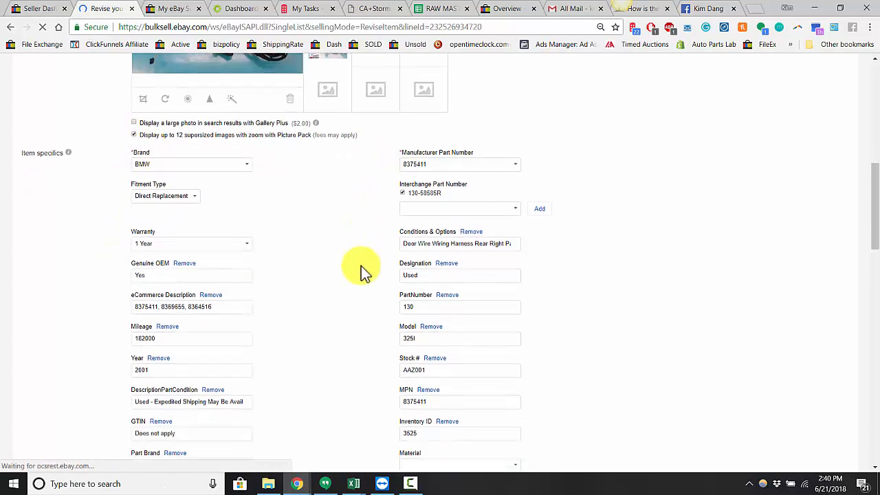
pyautogui.scroll(-4, 361, 267)
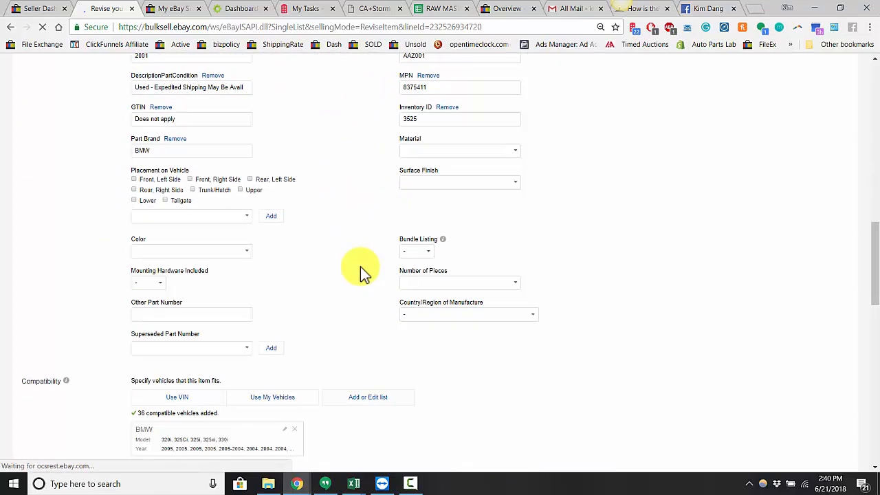
pyautogui.scroll(4, 360, 266)
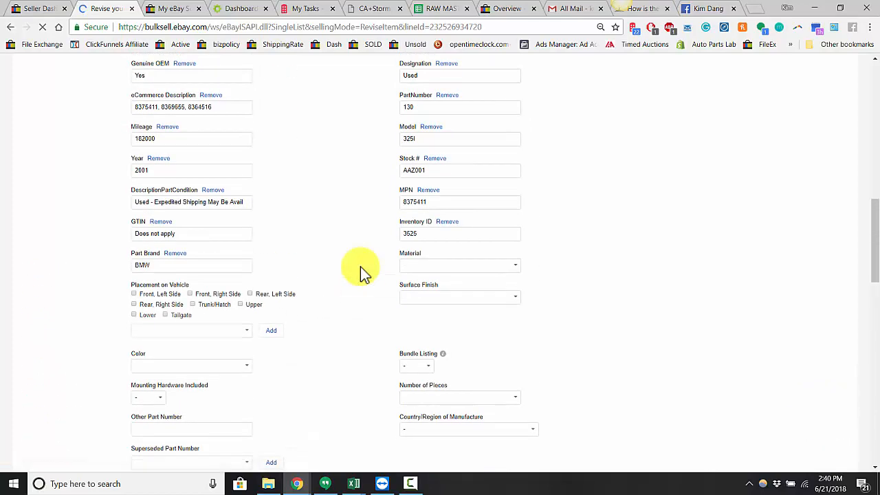
pyautogui.scroll(3, 360, 267)
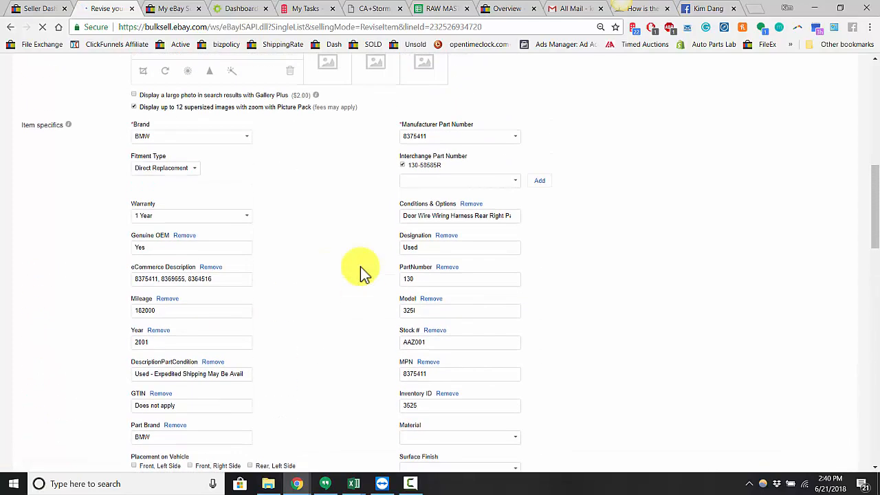
pyautogui.scroll(2, 363, 271)
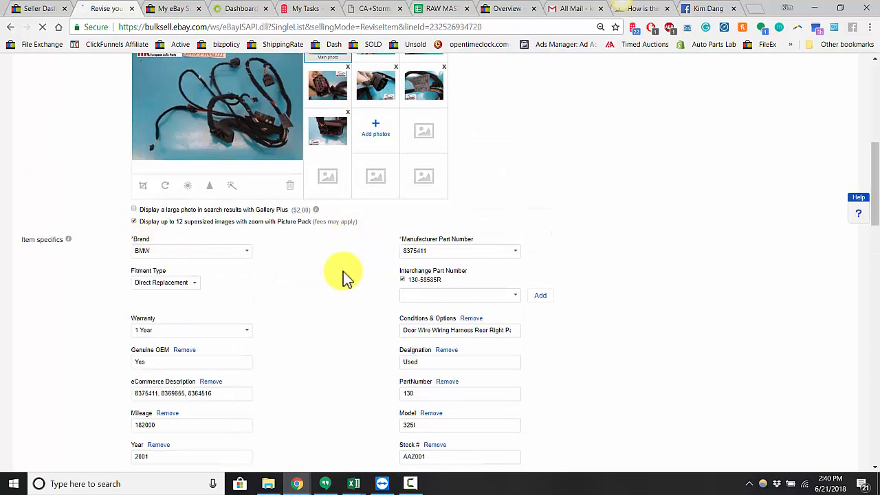
pyautogui.scroll(2, 137, 350)
pyautogui.scroll(-1, 78, 298)
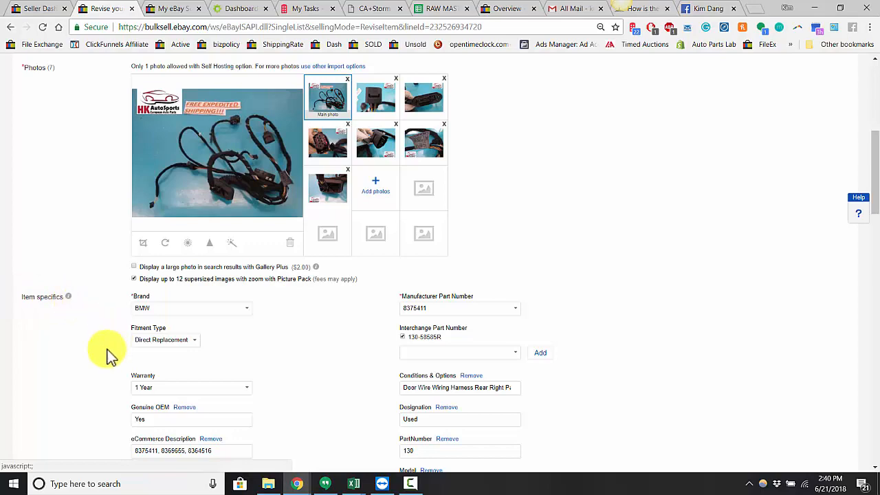
pyautogui.scroll(-5, 110, 354)
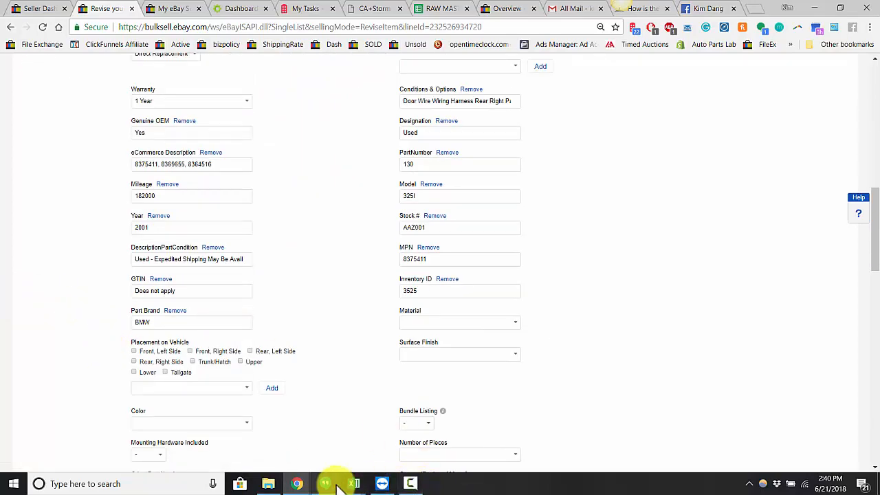
pyautogui.click(411, 483)
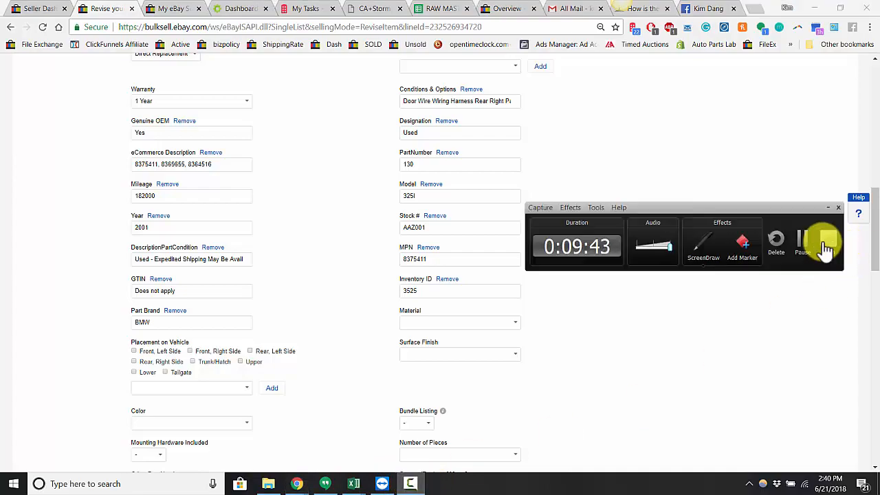